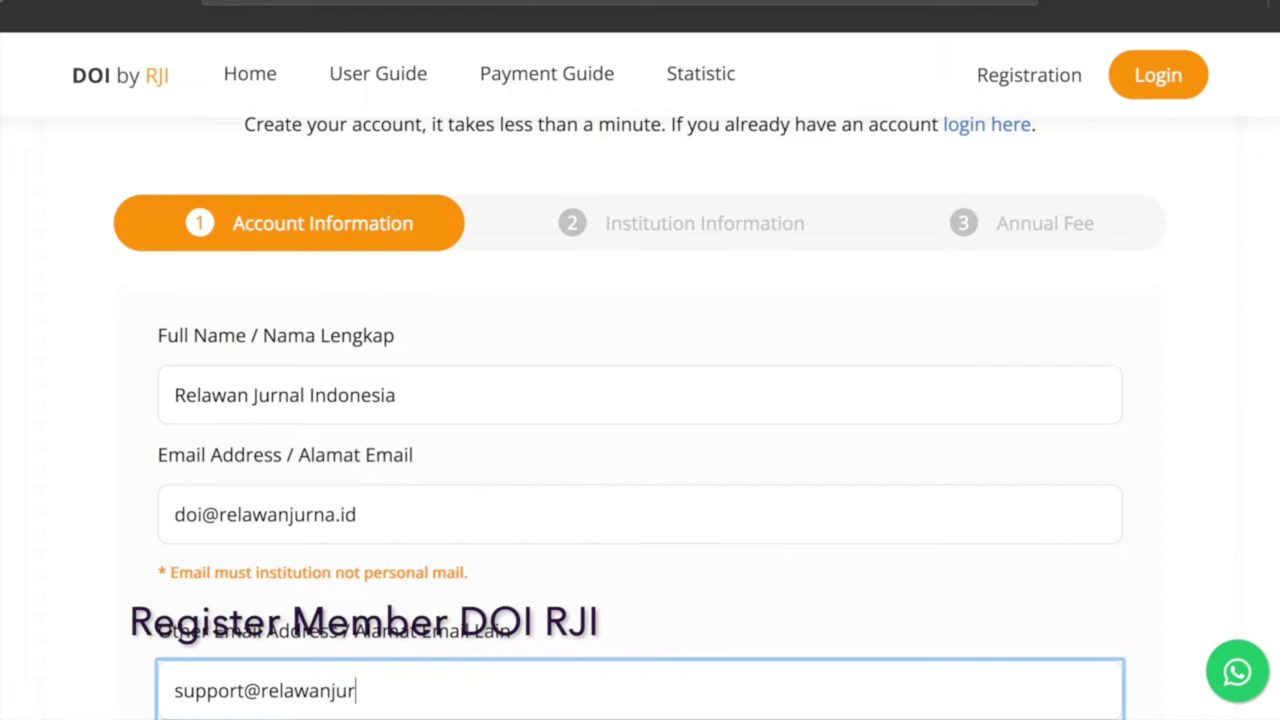
Correct the institutional email, fill in both contact numbers, and continue to institution details.
click(332, 517)
scroll(332, 517, down, 3)
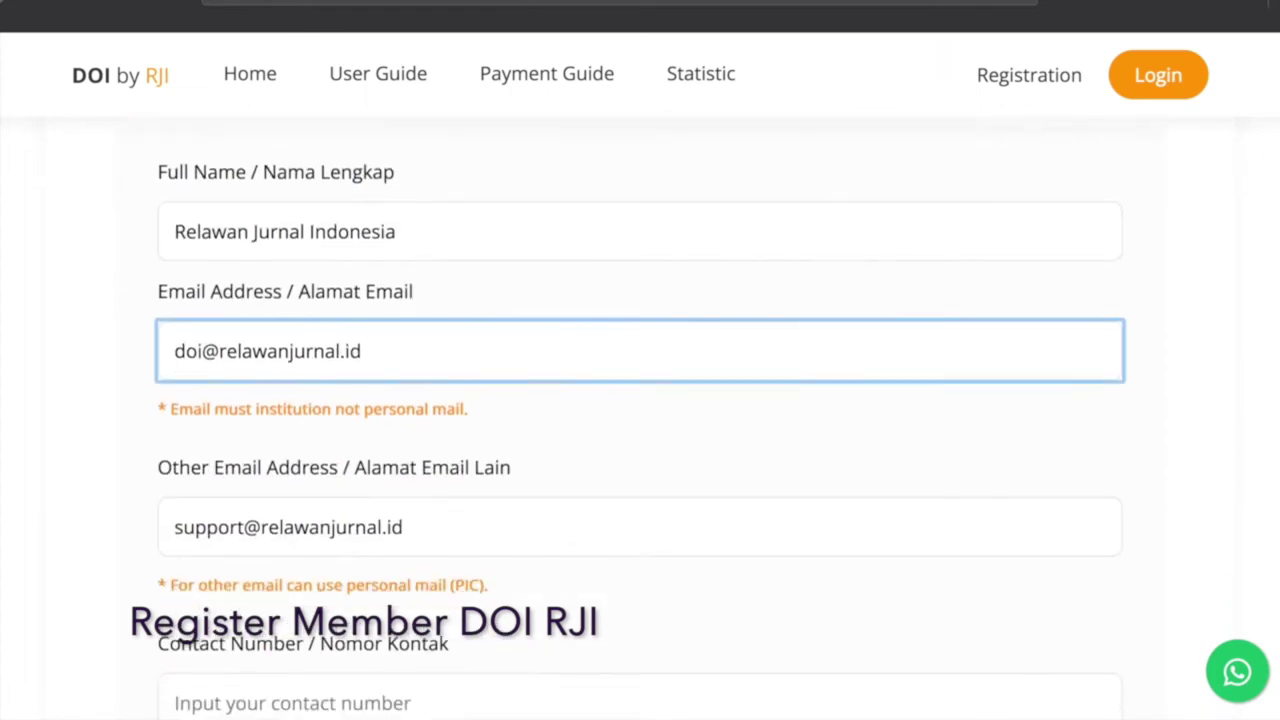
click(321, 515)
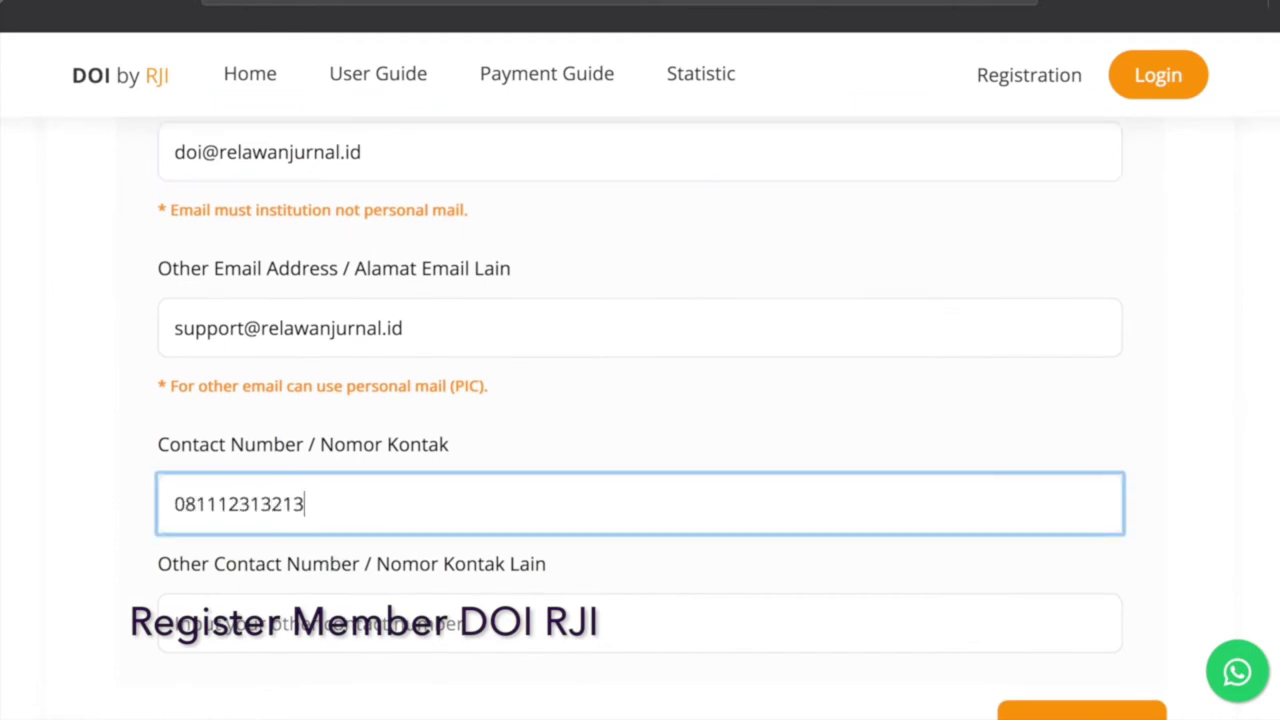
click(175, 622)
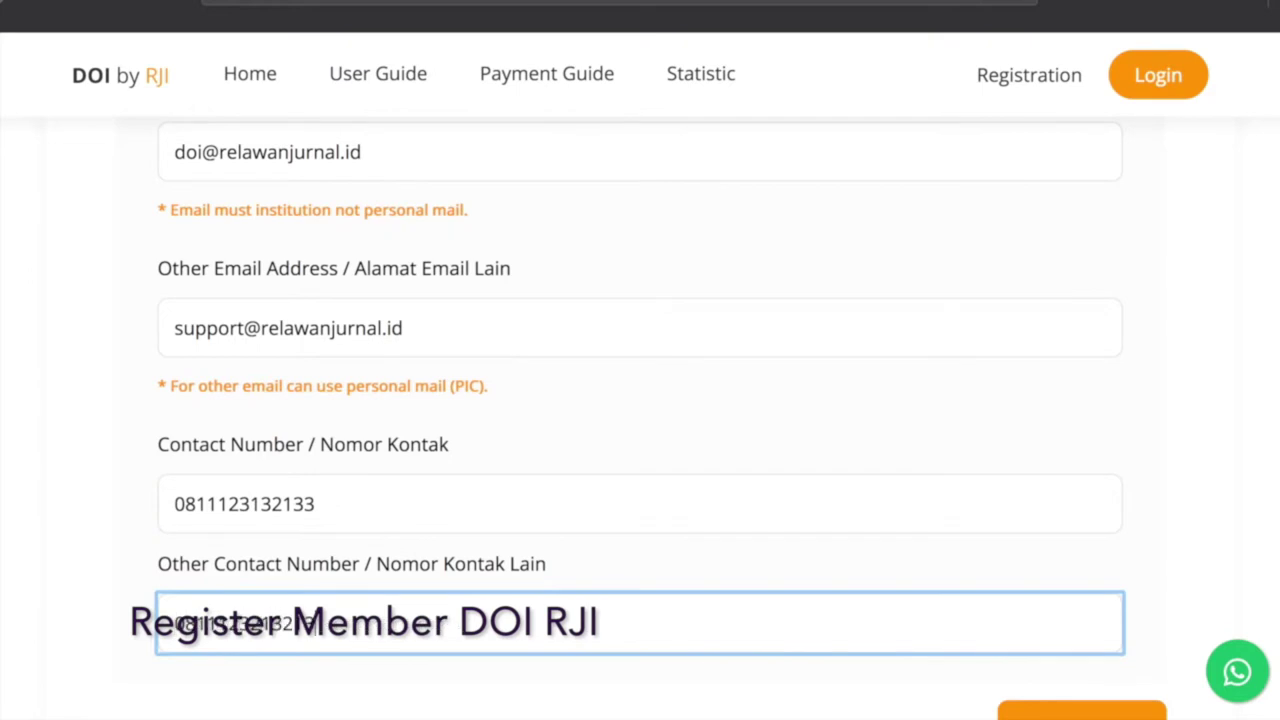
scroll(900, 605, down, 2)
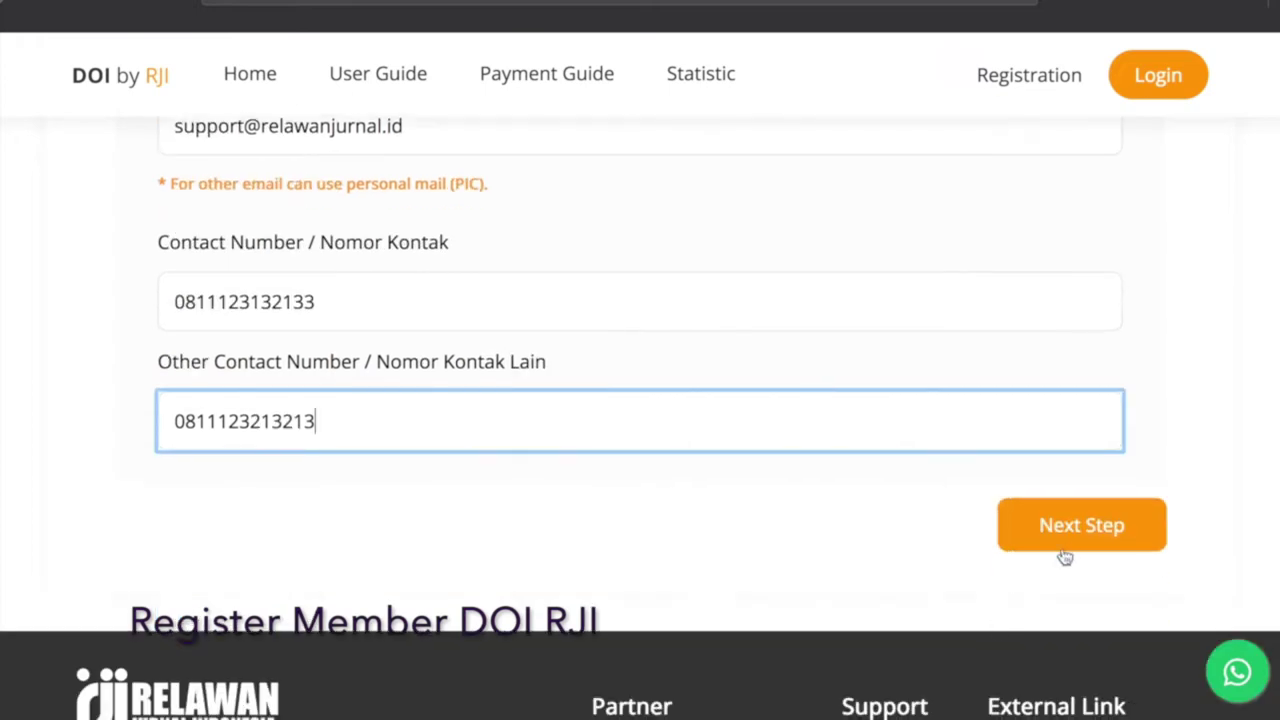
click(1073, 543)
Enter the institution's name and set the institution type to University.
scroll(690, 568, up, 4)
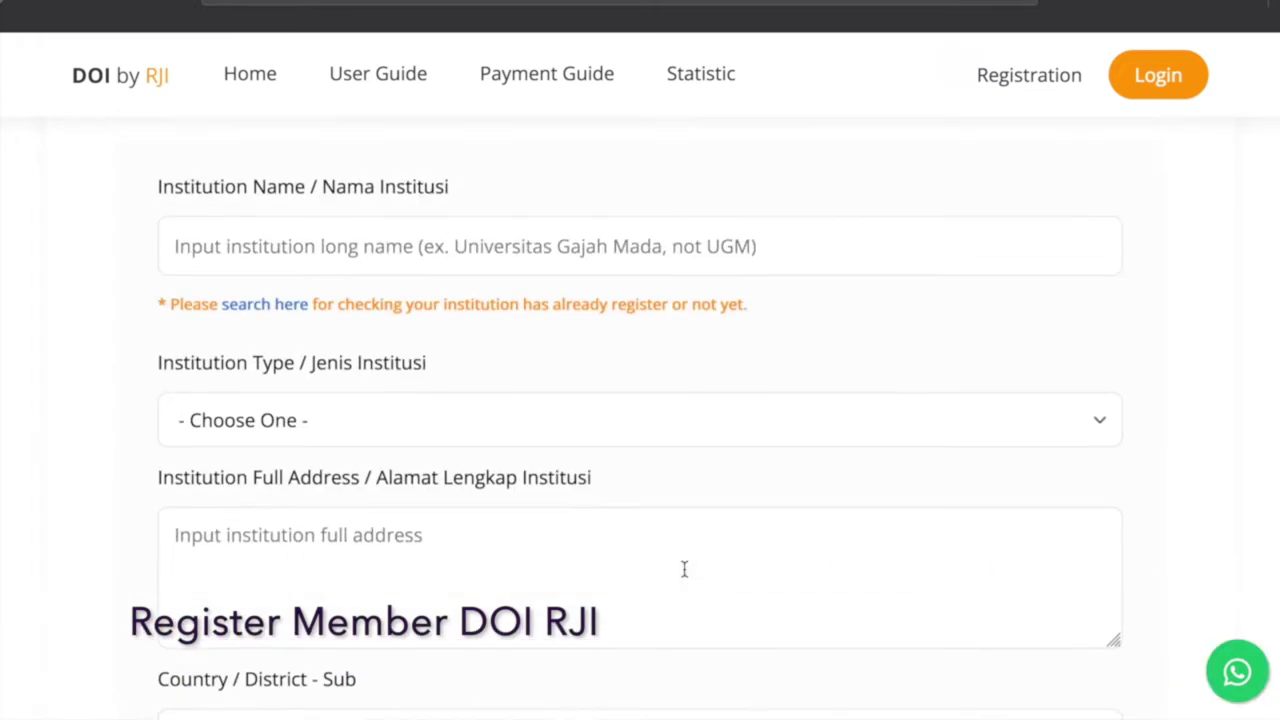
click(599, 312)
text(Uni)
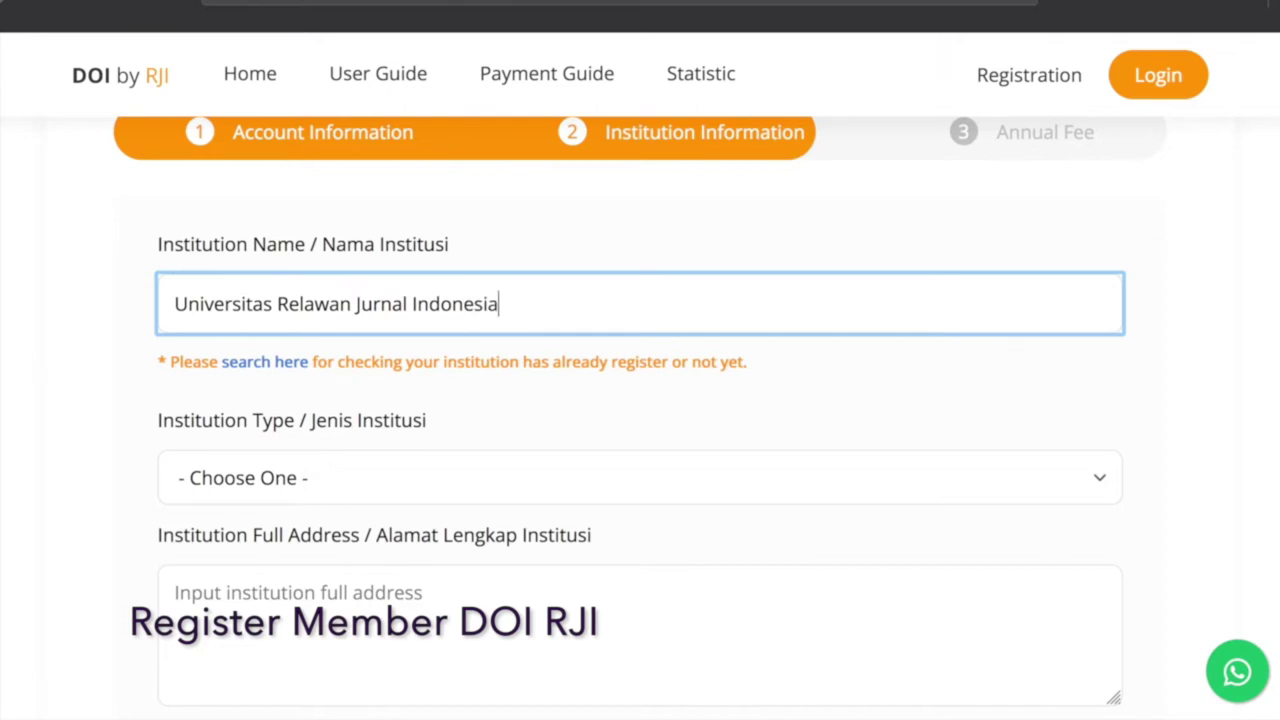
click(542, 477)
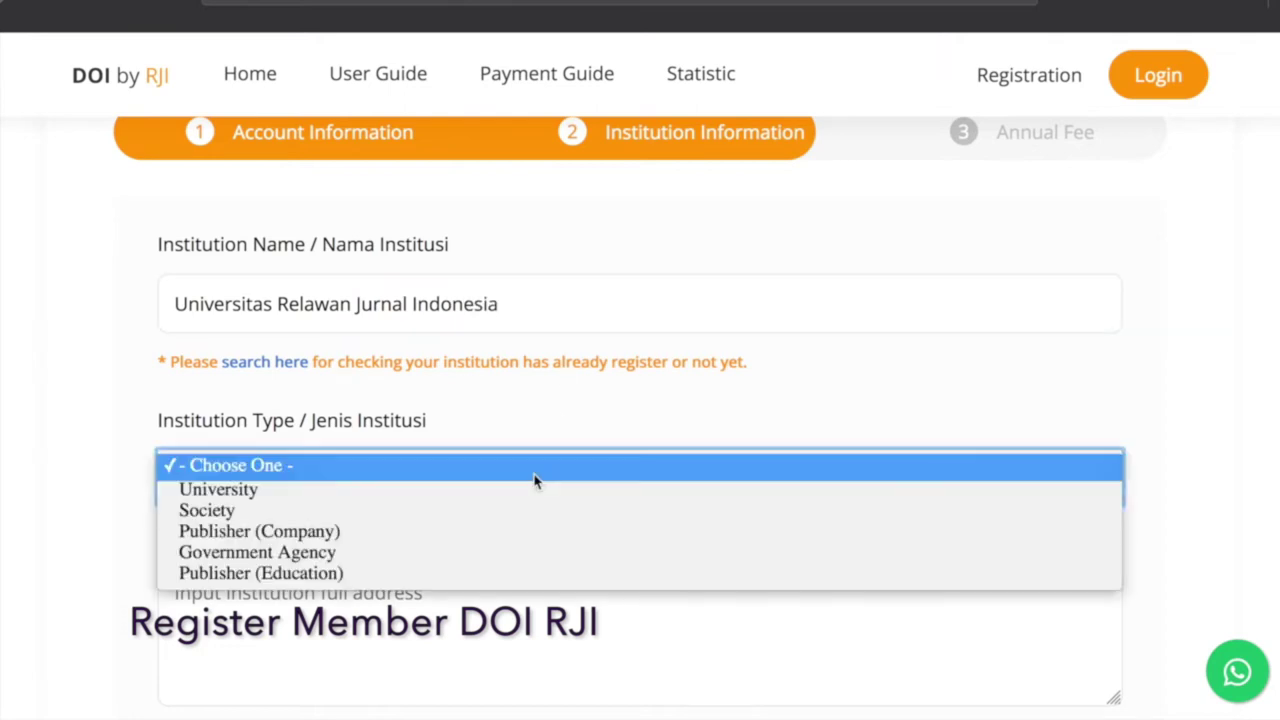
click(449, 490)
scroll(451, 494, down, 3)
Copy the address from the page footer into the institution address box, keeping University.
click(403, 368)
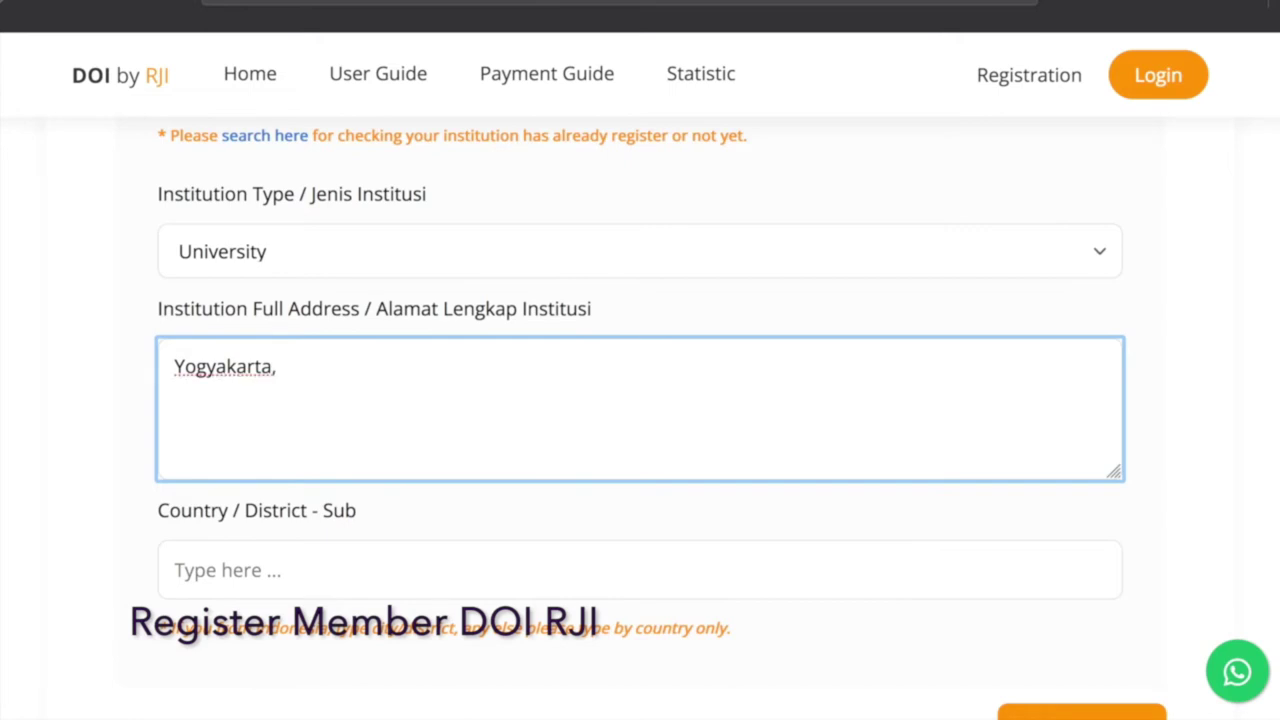
scroll(640, 400, down, 6)
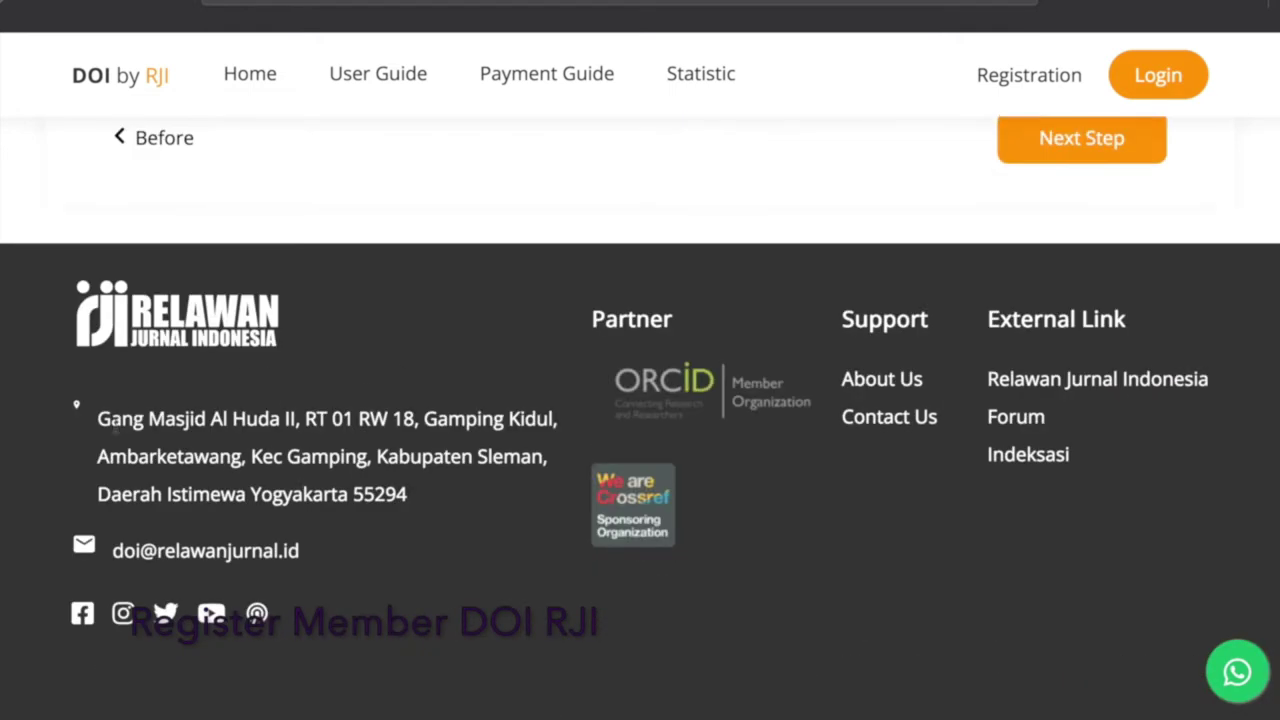
drag(97, 424, 455, 499)
key(ctrl+c)
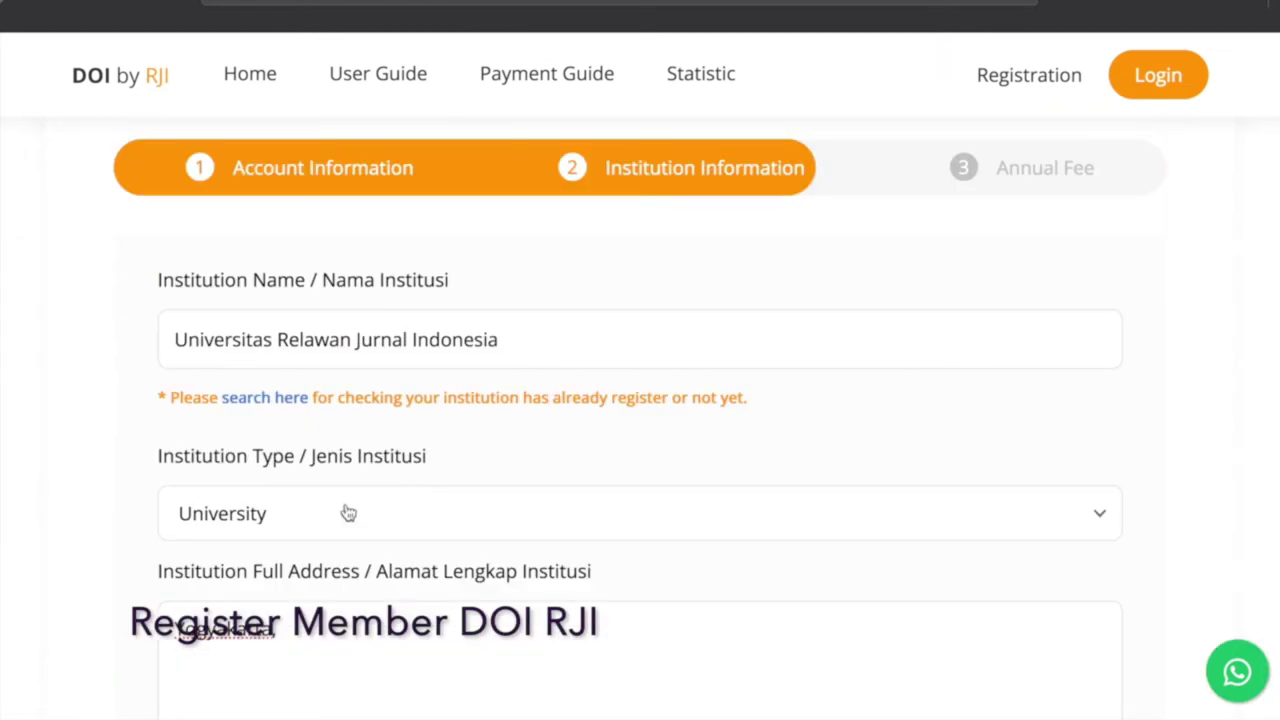
click(345, 510)
click(345, 503)
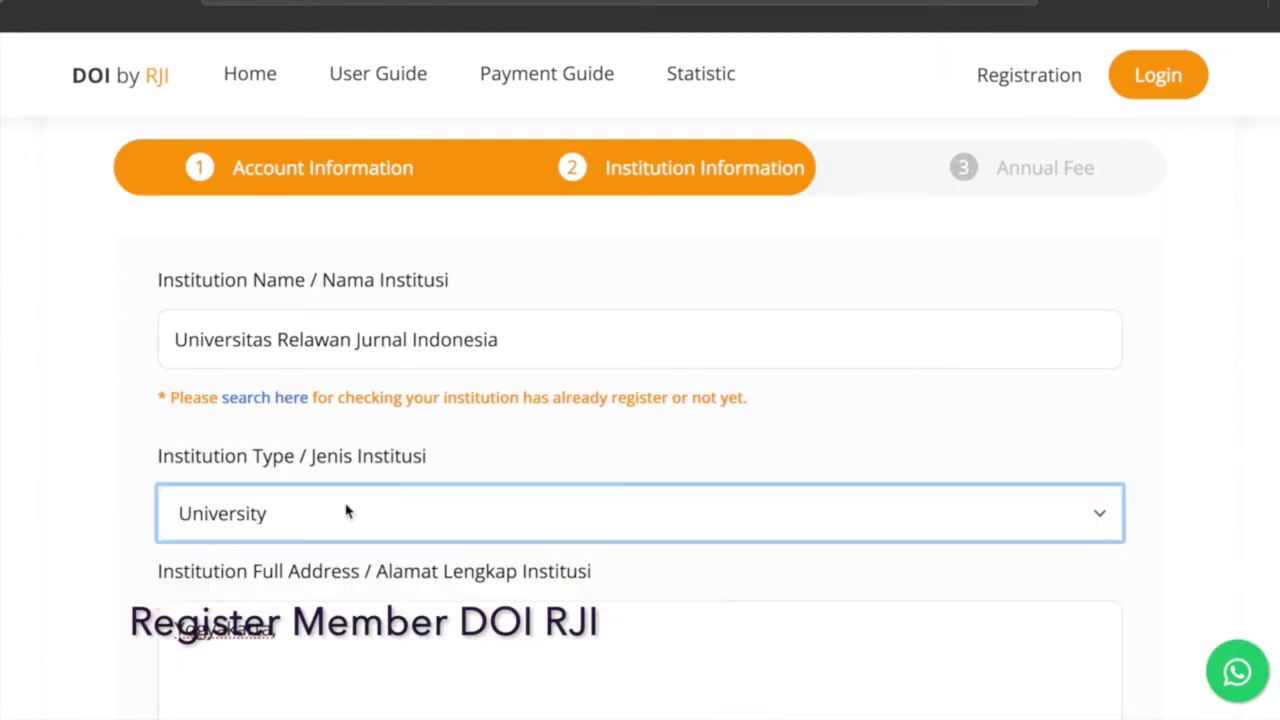
scroll(345, 505, down, 1)
click(331, 506)
key(ctrl+v)
Set the district to Gamping and proceed to the Annual Fee step.
scroll(333, 506, down, 2)
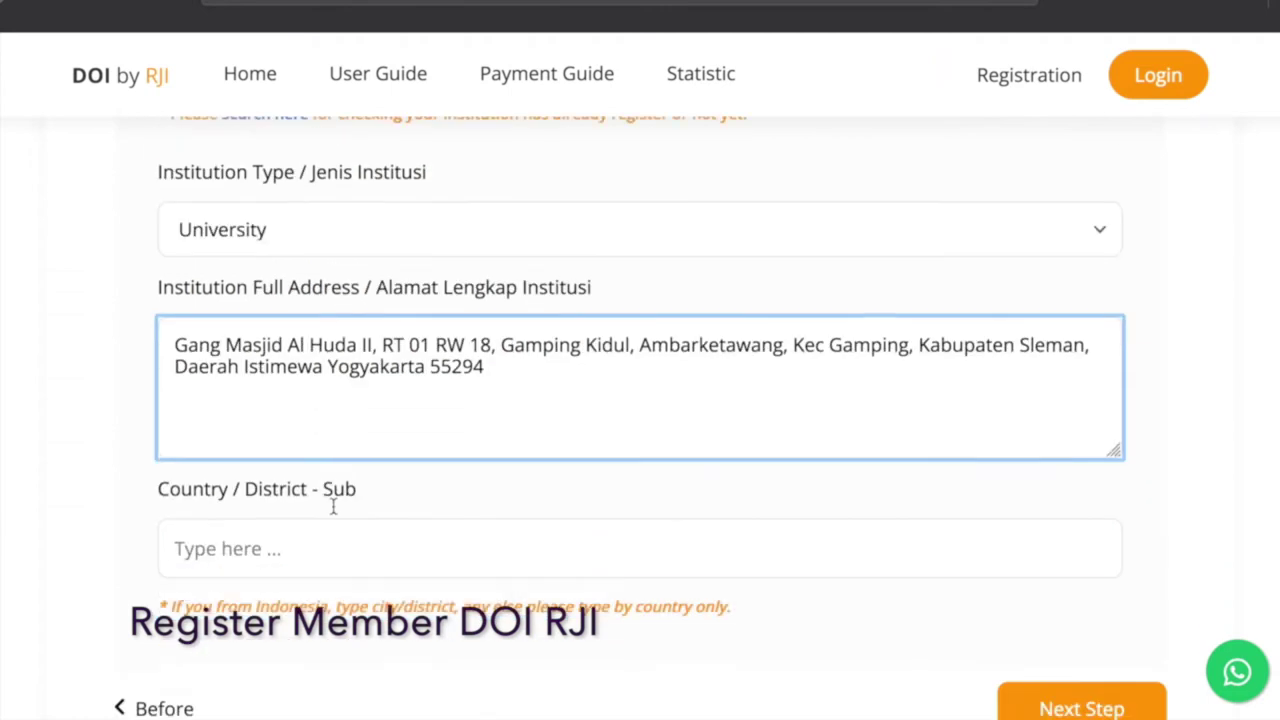
scroll(334, 503, down, 2)
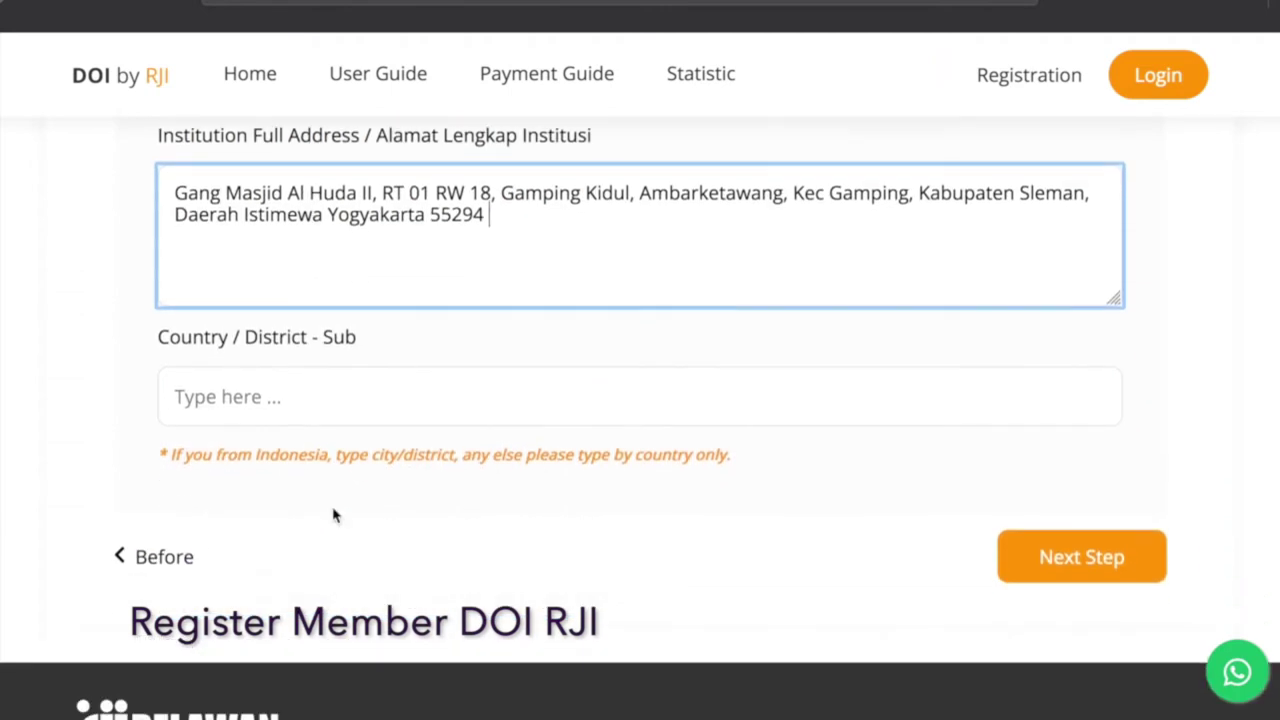
click(361, 418)
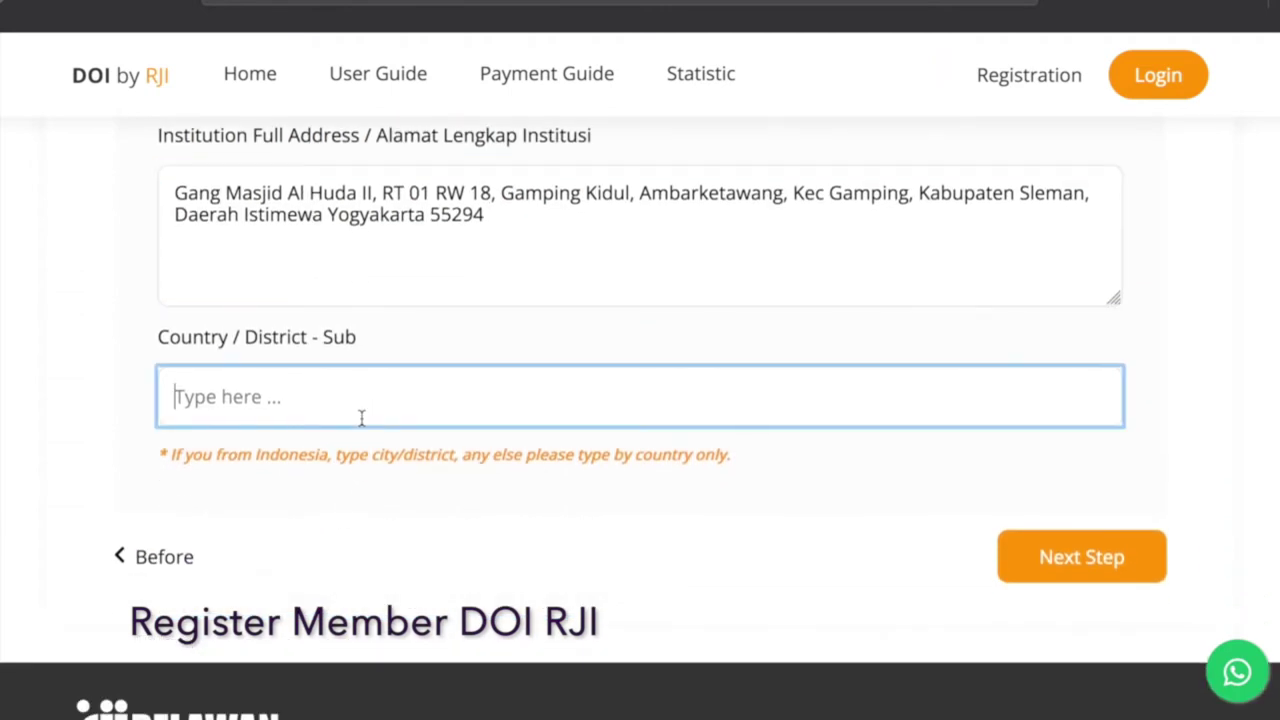
text(Gam)
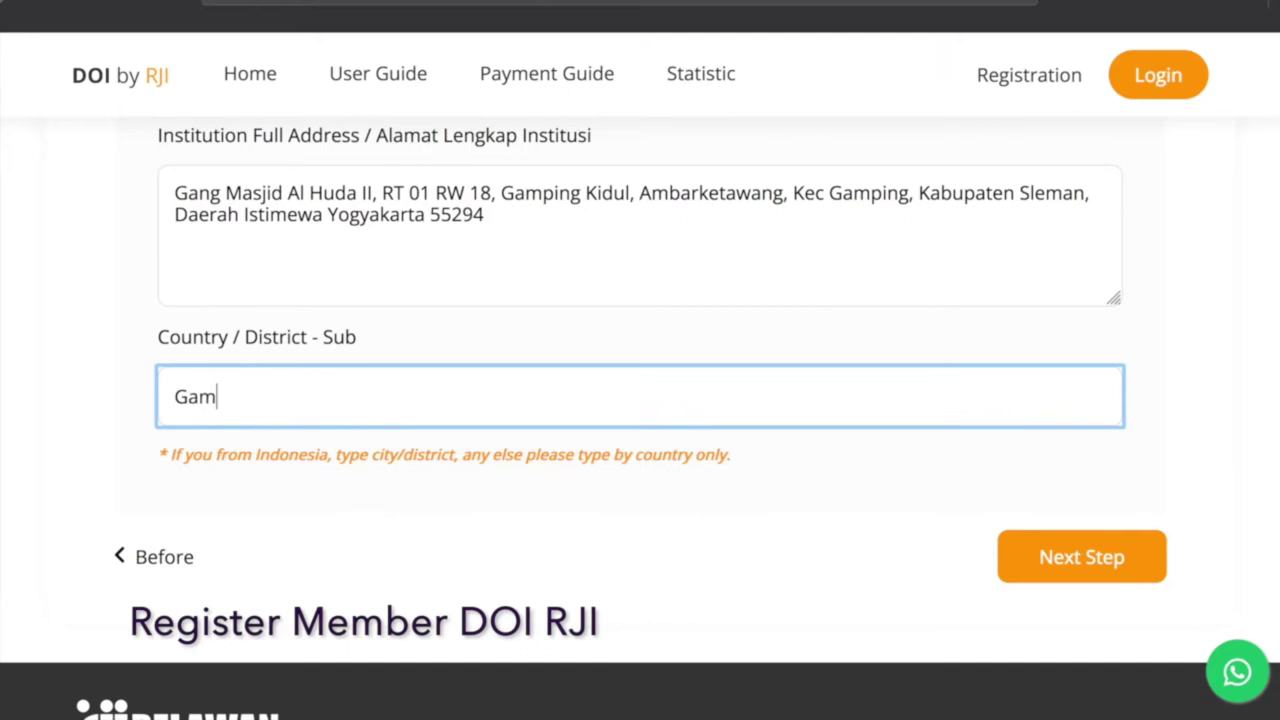
text(ping)
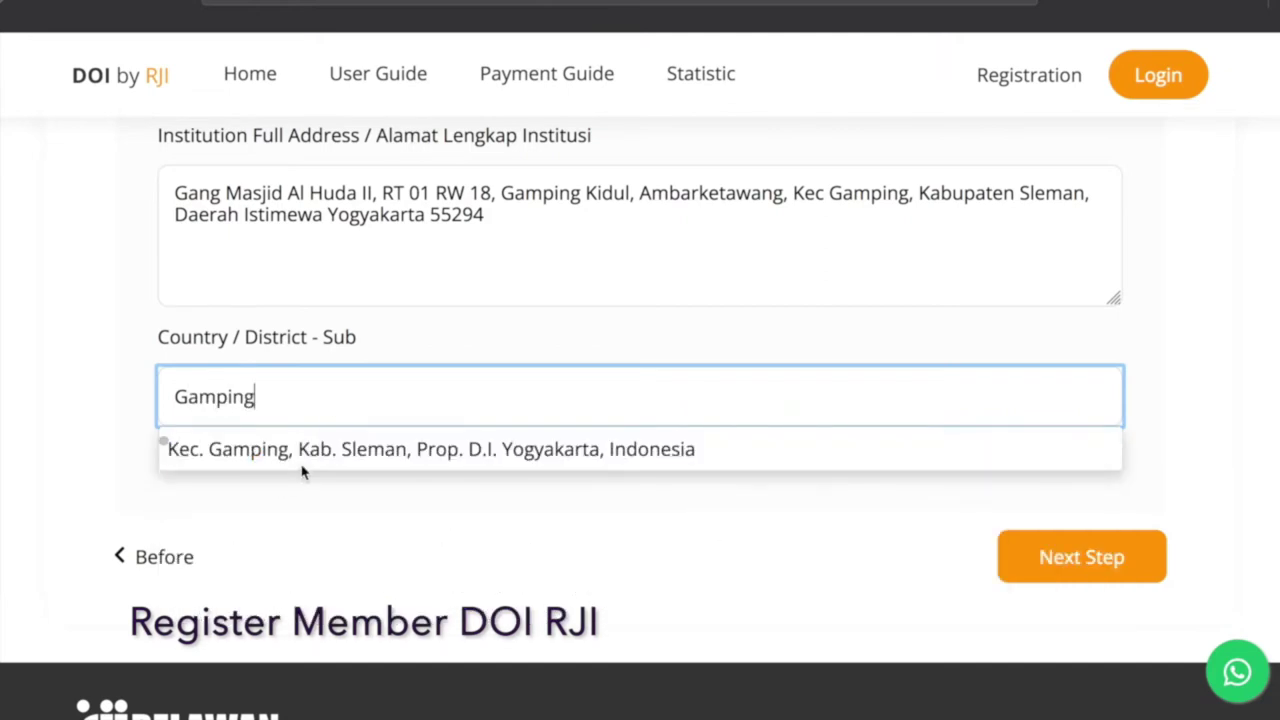
click(300, 465)
click(1043, 565)
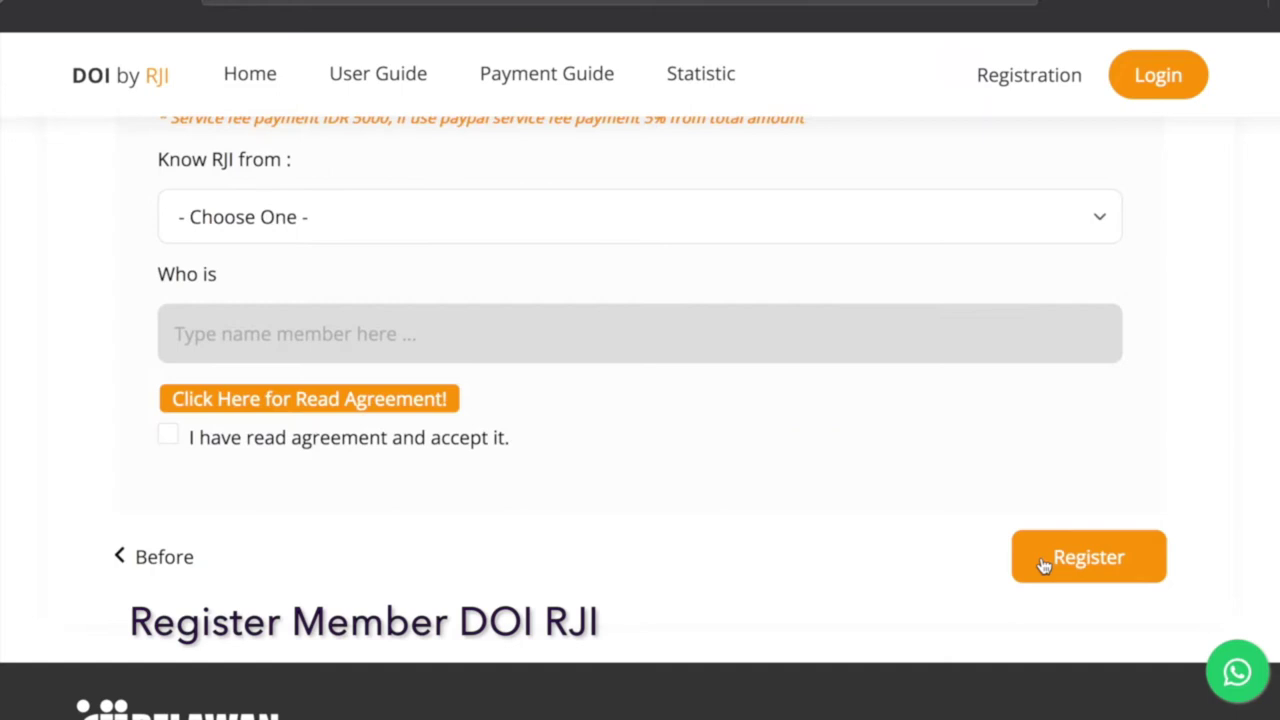
Set the donation to 10,000 and the payment method to BCA Virtual Account.
scroll(823, 586, up, 5)
scroll(571, 292, up, 2)
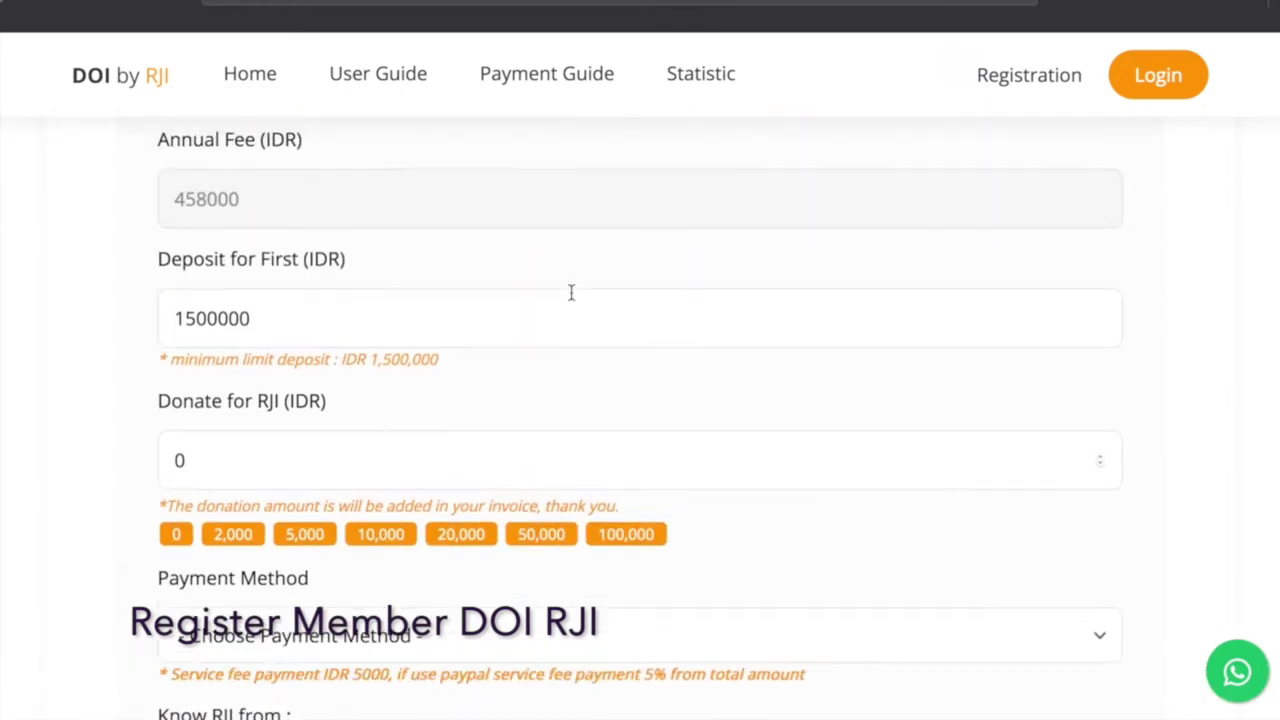
scroll(571, 292, down, 3)
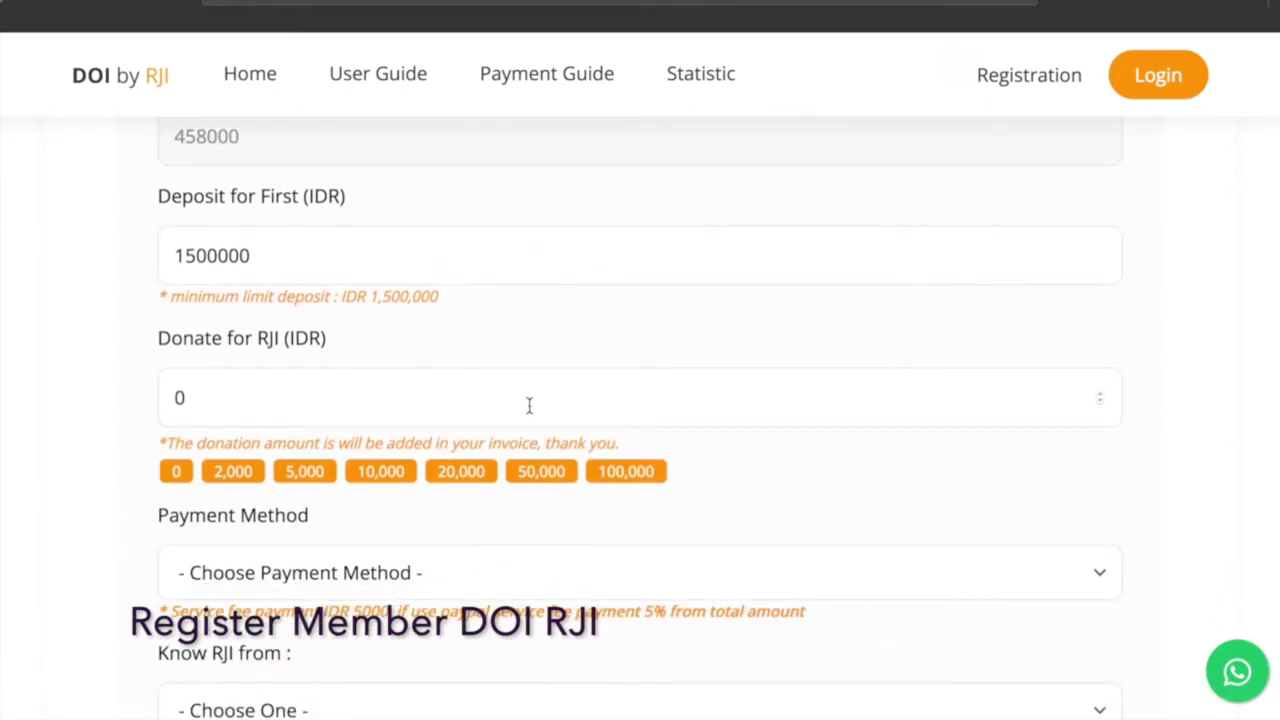
scroll(180, 486, down, 1)
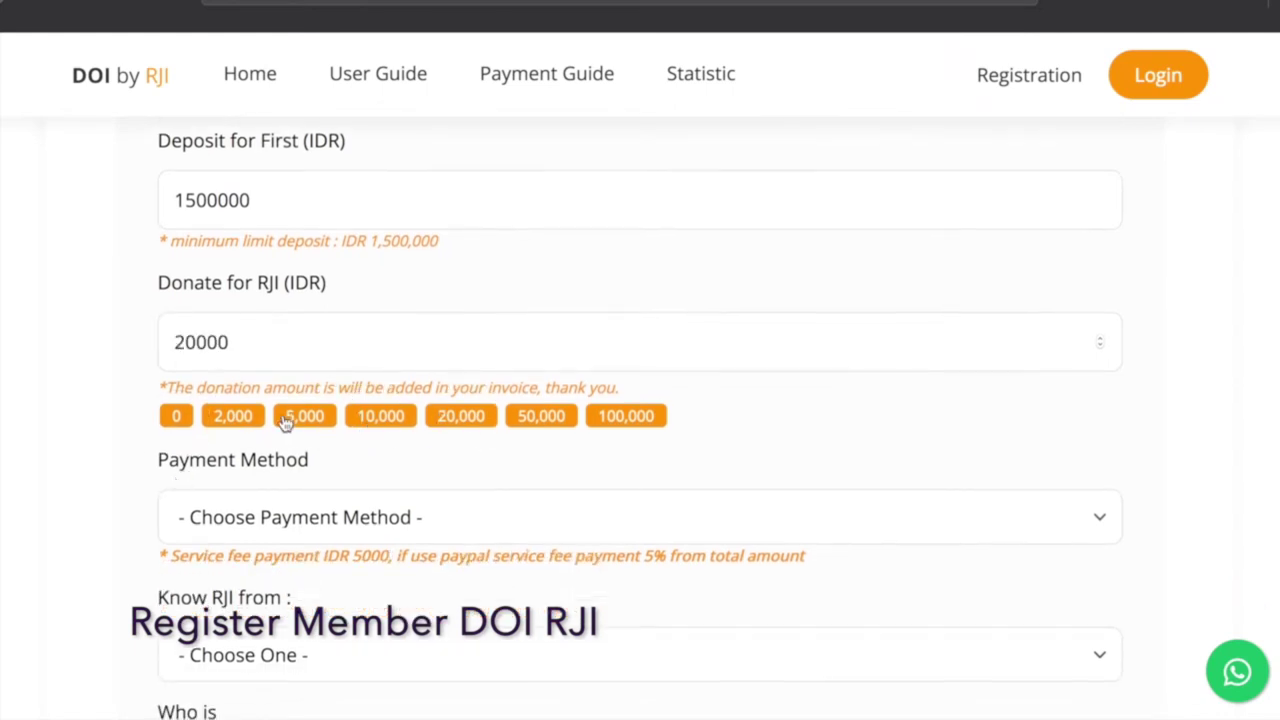
click(380, 416)
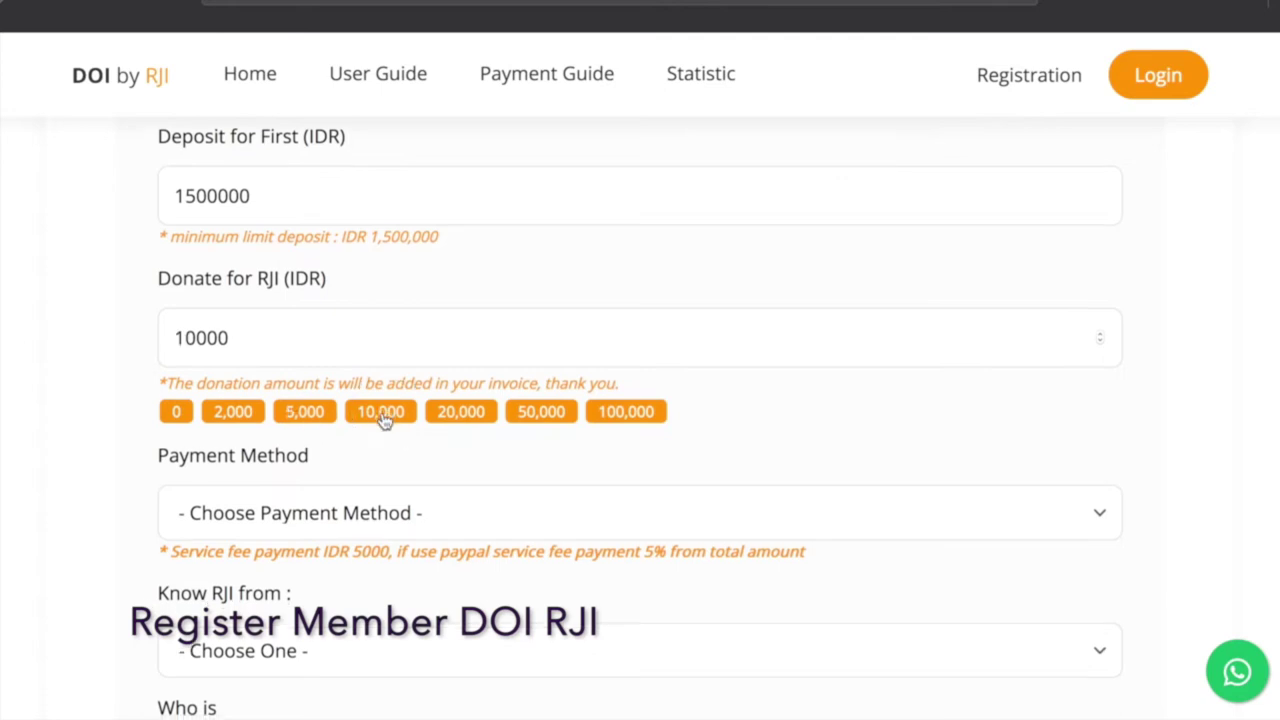
scroll(309, 389, down, 2)
click(309, 383)
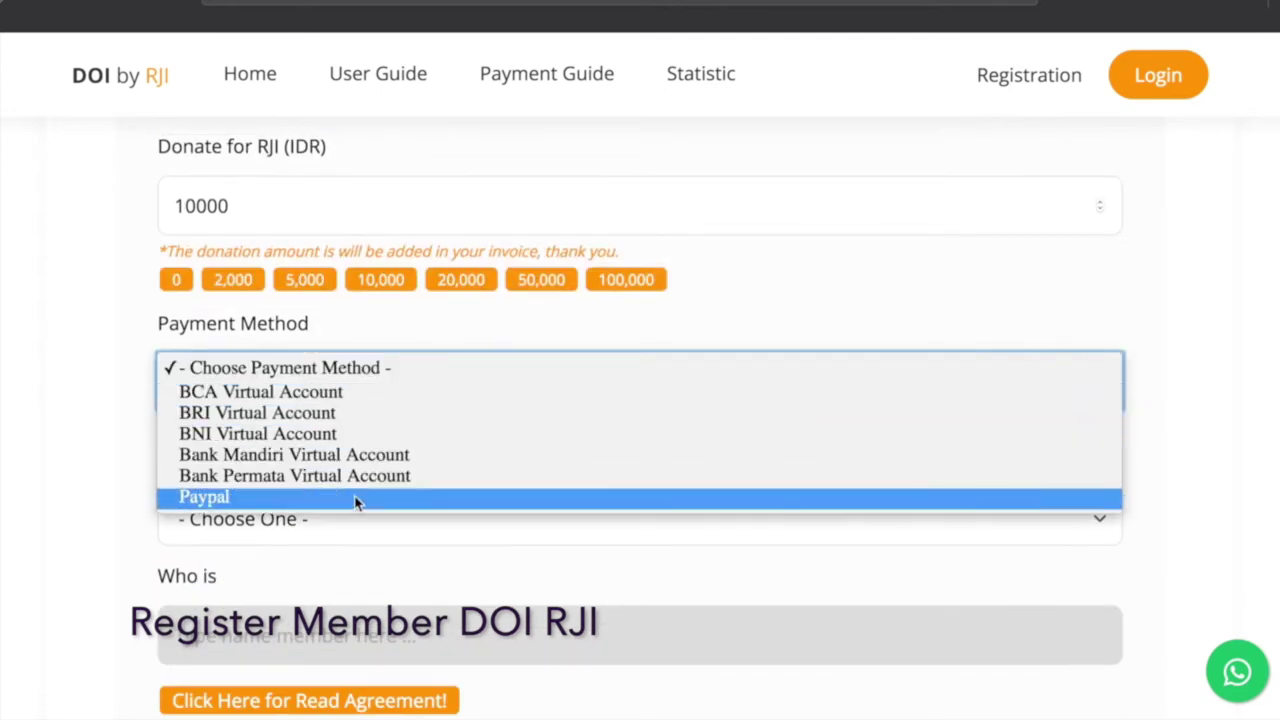
click(348, 392)
Set the referral source to Anggota RJI and pick the referring member from suggestions.
scroll(348, 394, down, 2)
click(348, 392)
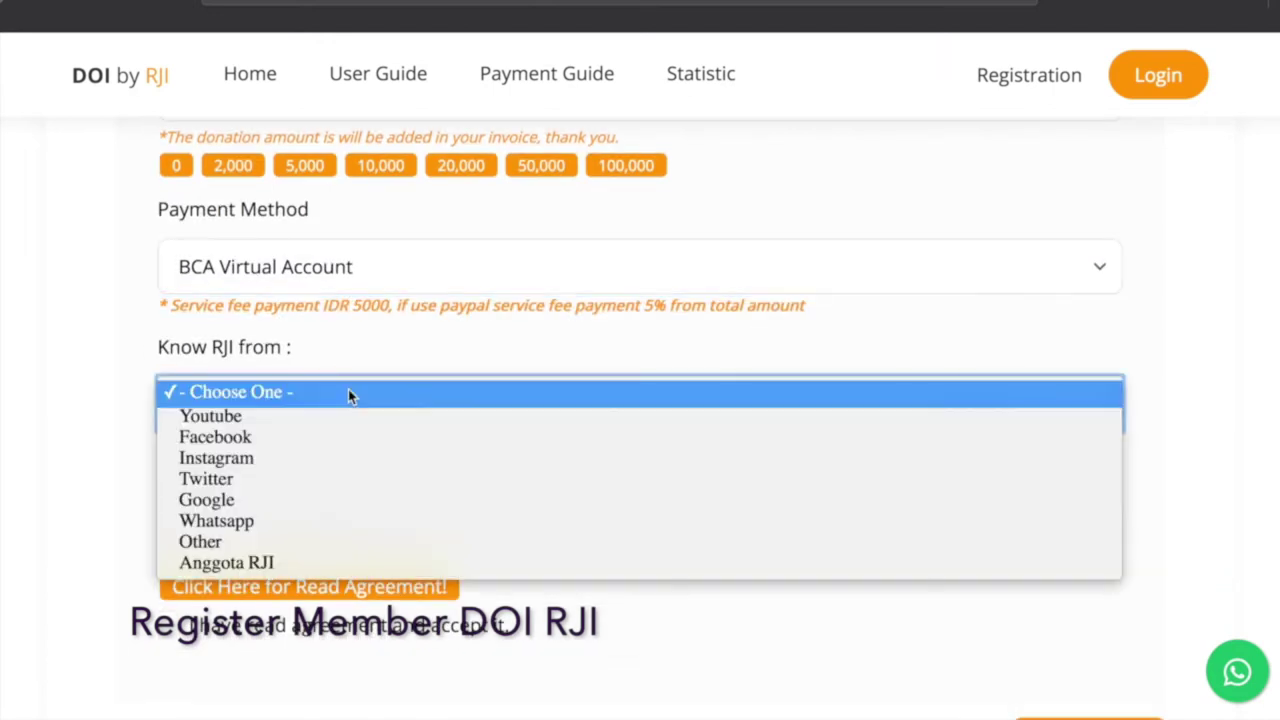
click(343, 415)
scroll(343, 423, down, 3)
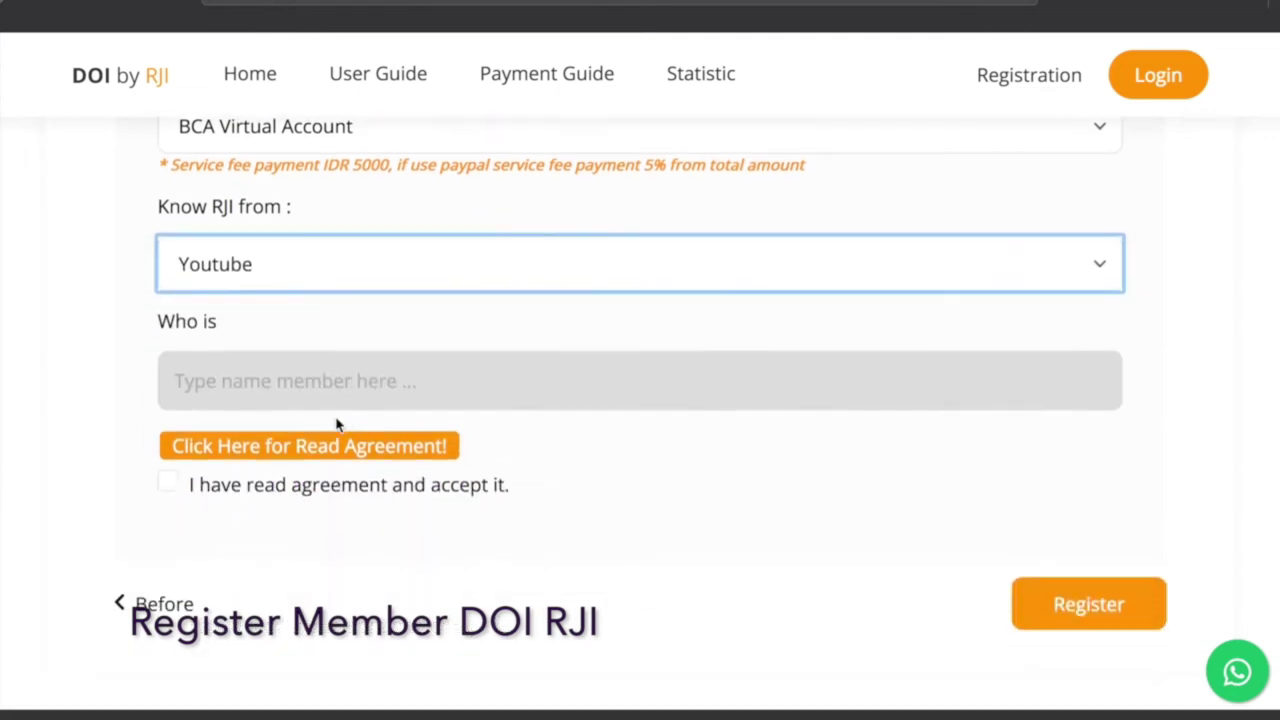
click(270, 290)
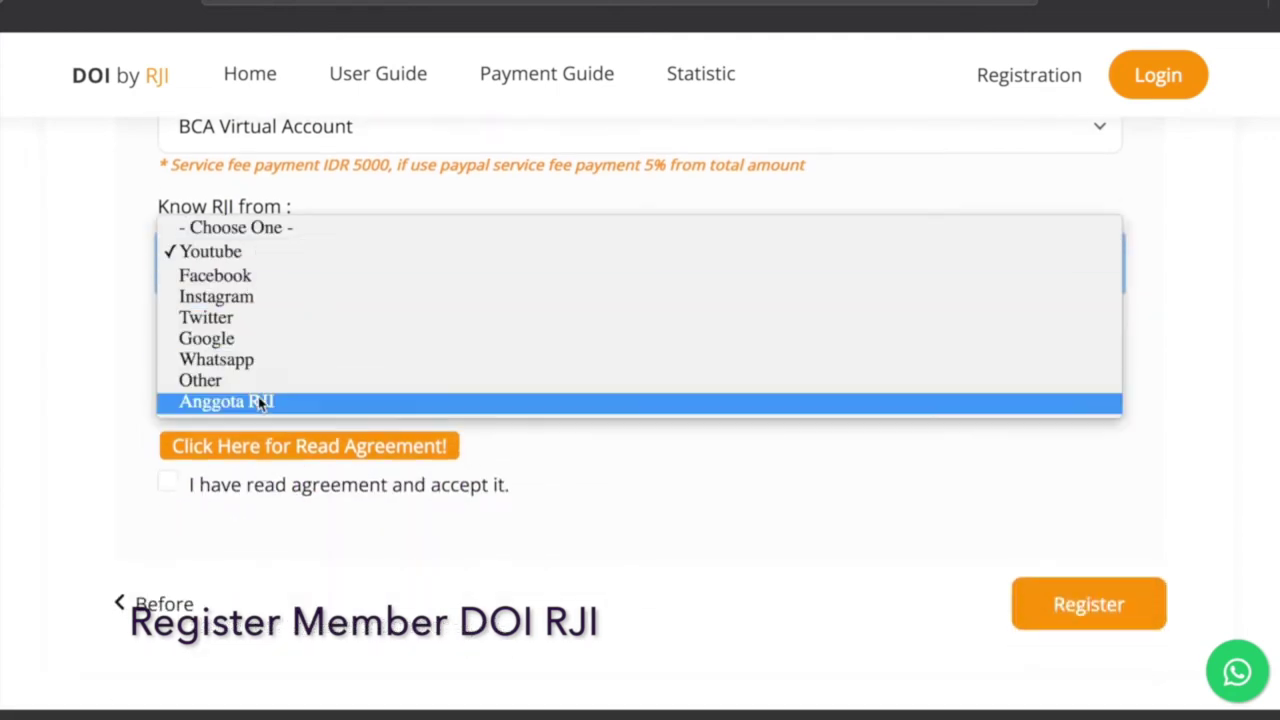
click(258, 398)
click(269, 396)
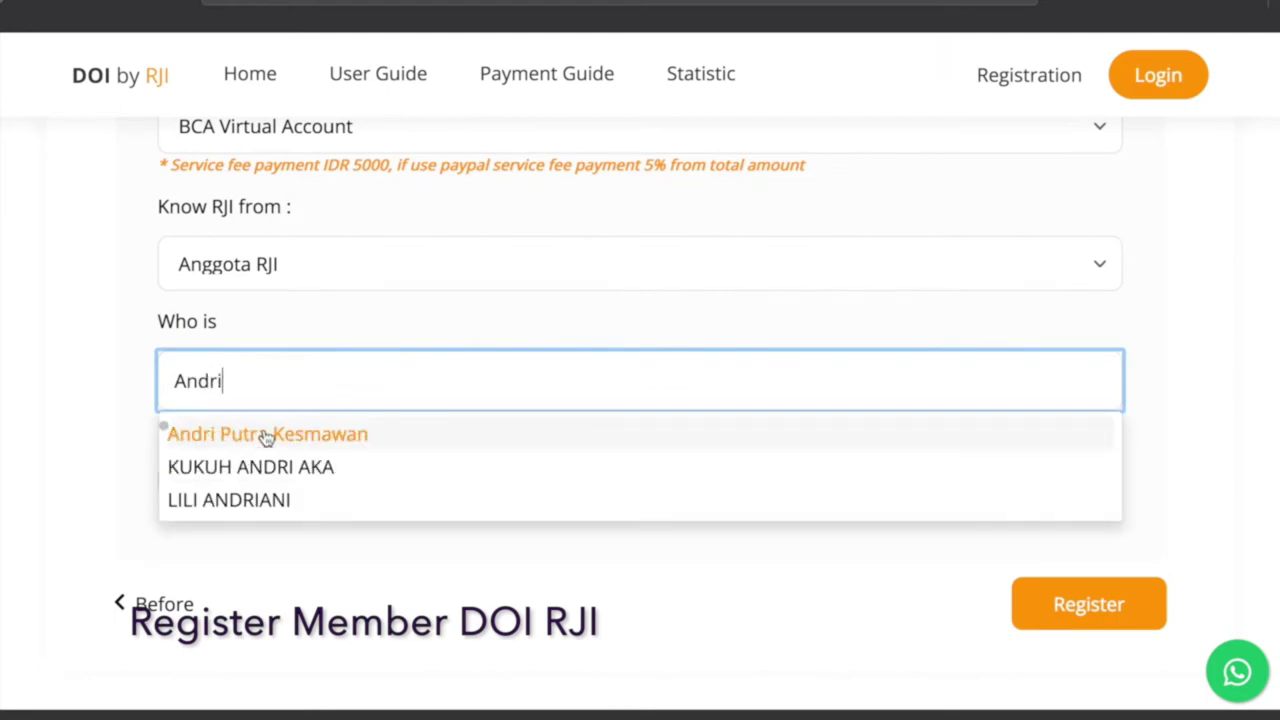
click(266, 434)
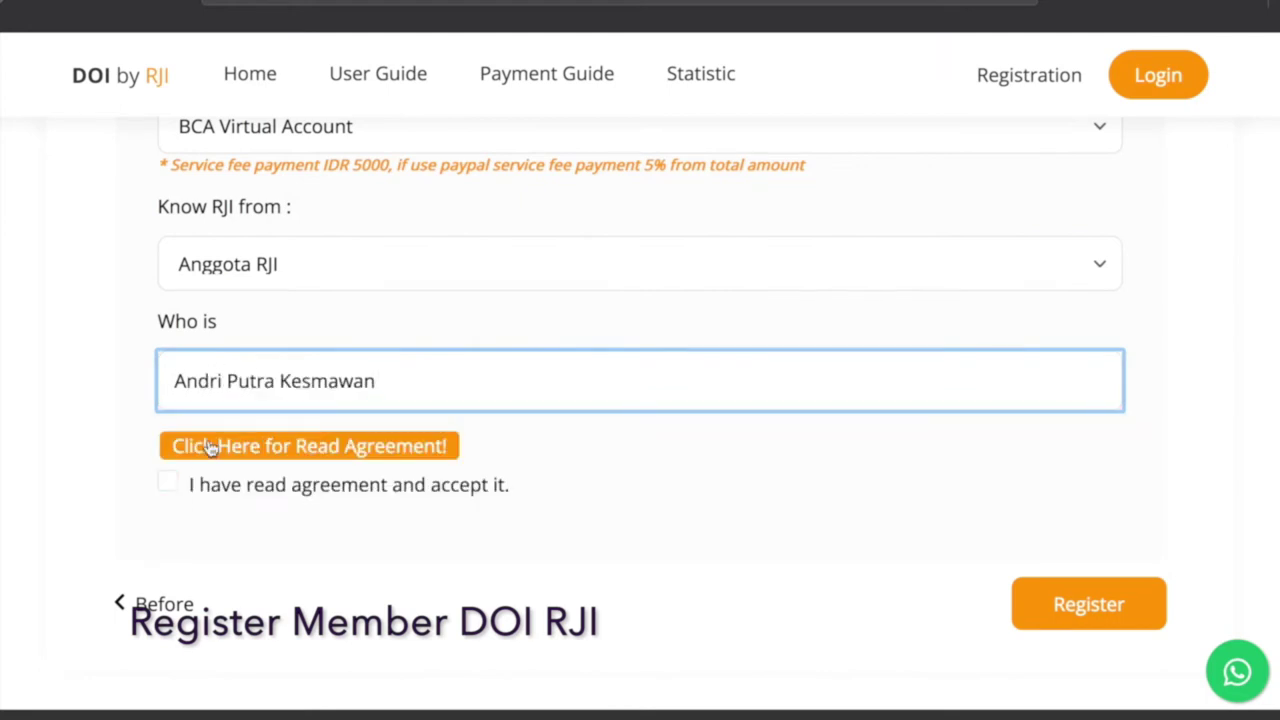
Accept the membership agreement and submit the institution registration.
click(210, 447)
scroll(473, 346, down, 10)
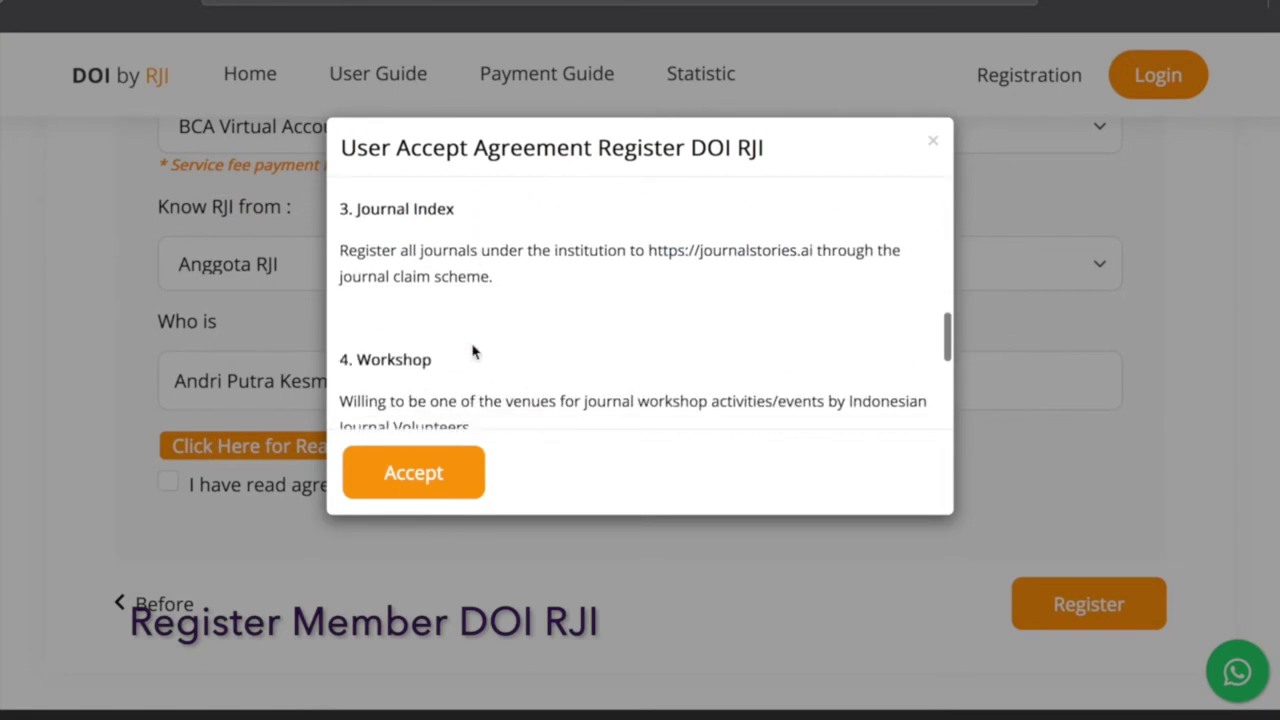
scroll(473, 350, down, 1)
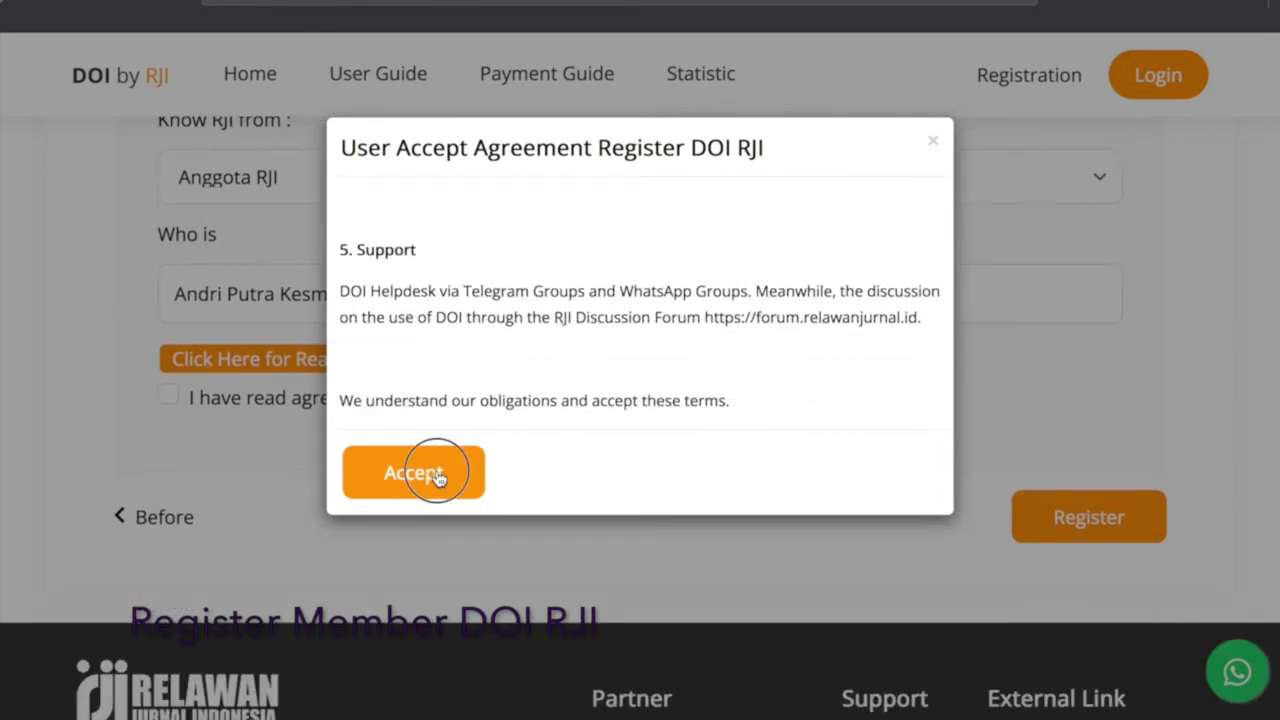
click(439, 478)
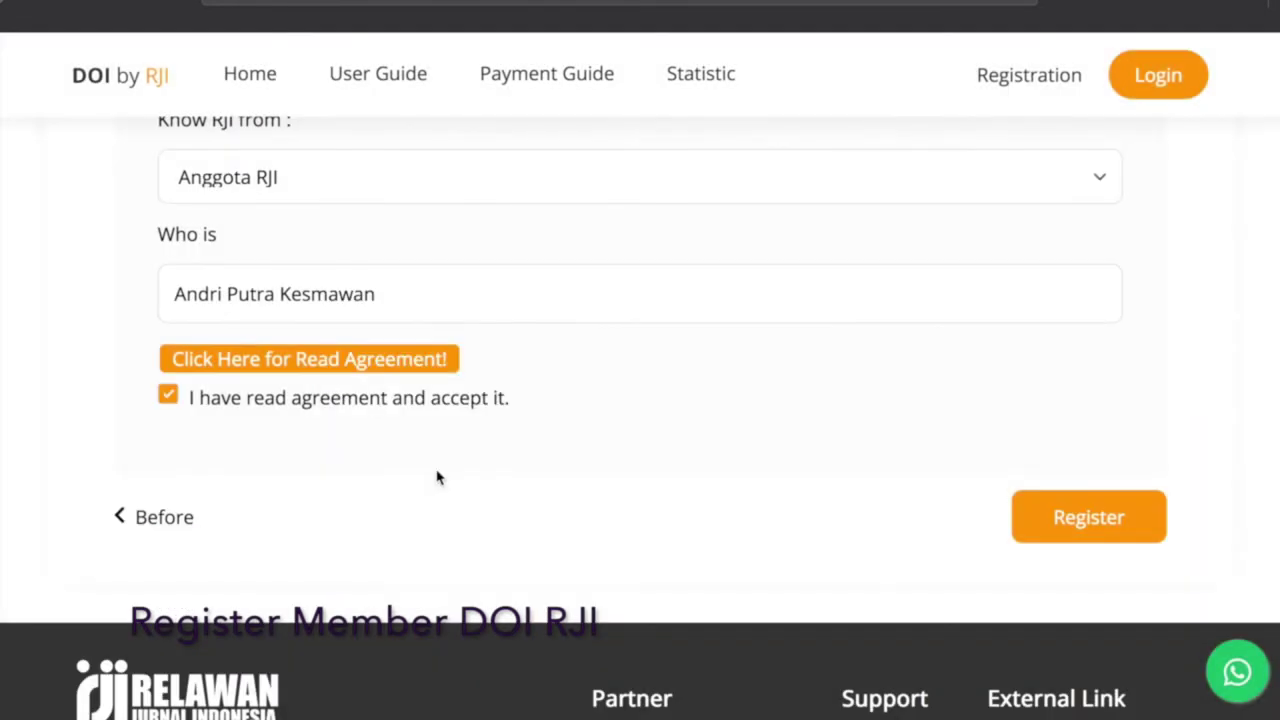
click(1070, 520)
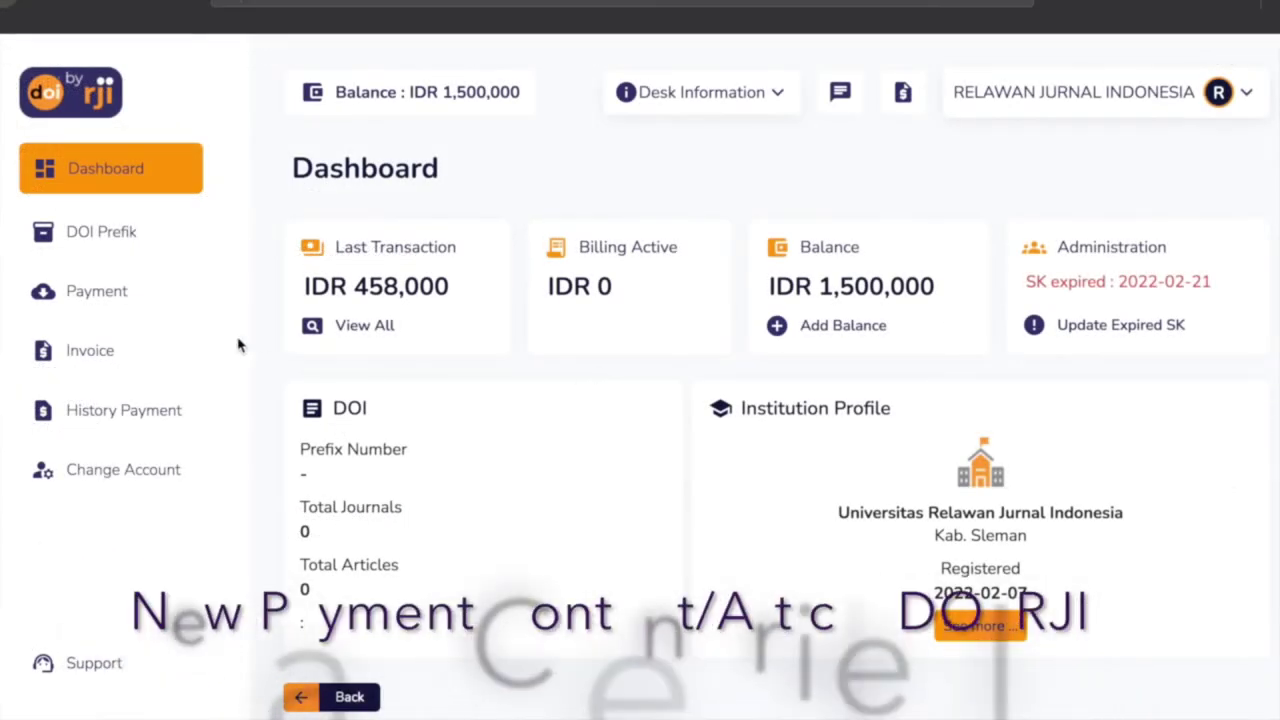
Start a new content payment with an amount of 1000000.
click(45, 294)
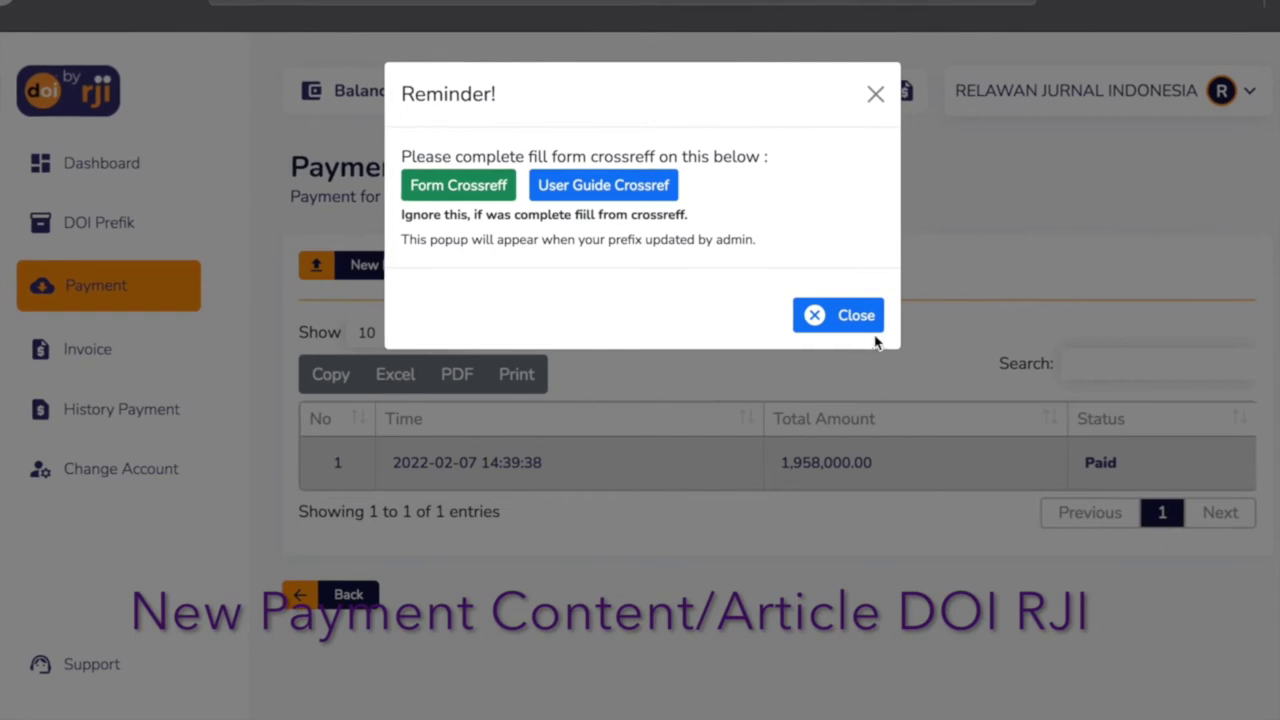
click(838, 315)
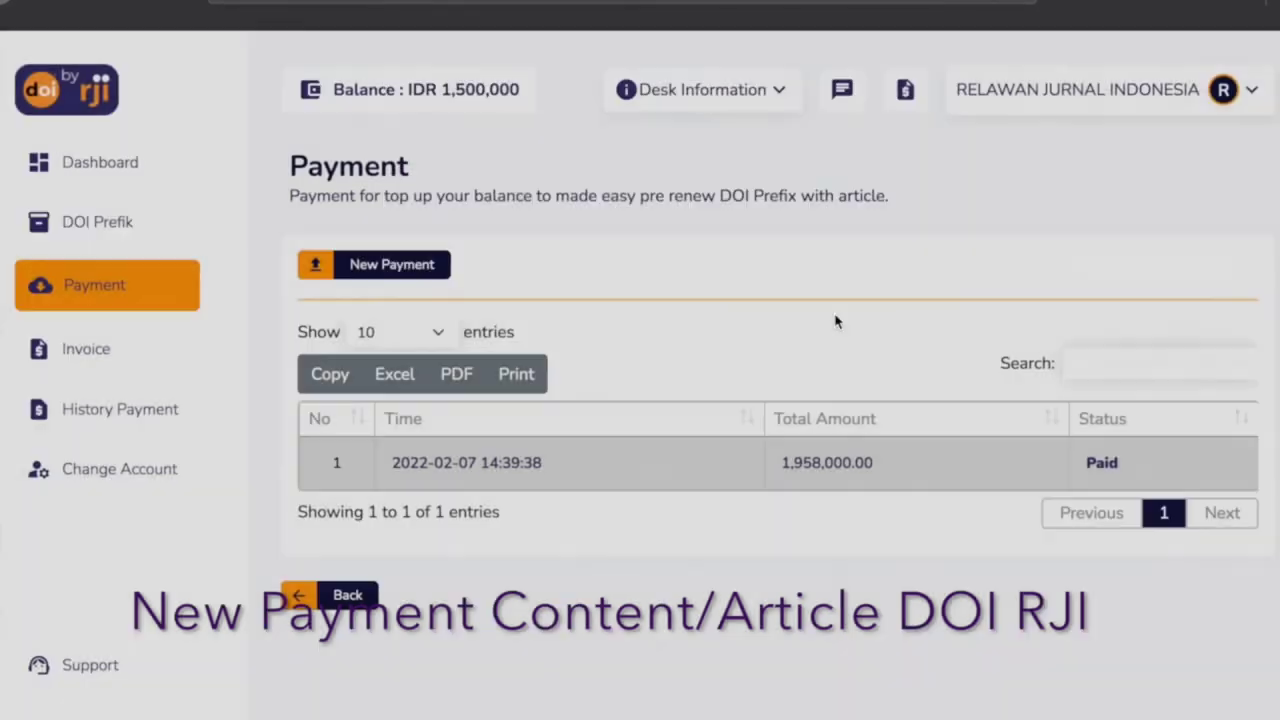
click(405, 268)
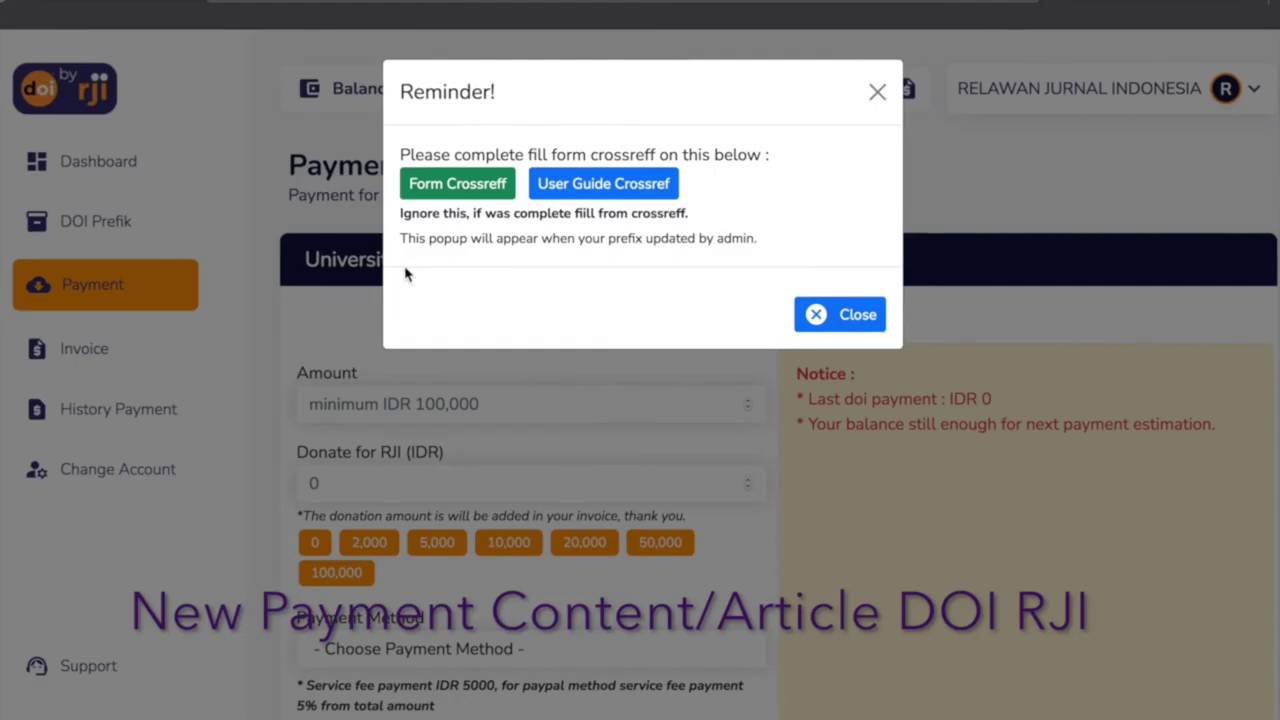
click(428, 460)
scroll(471, 403, down, 1)
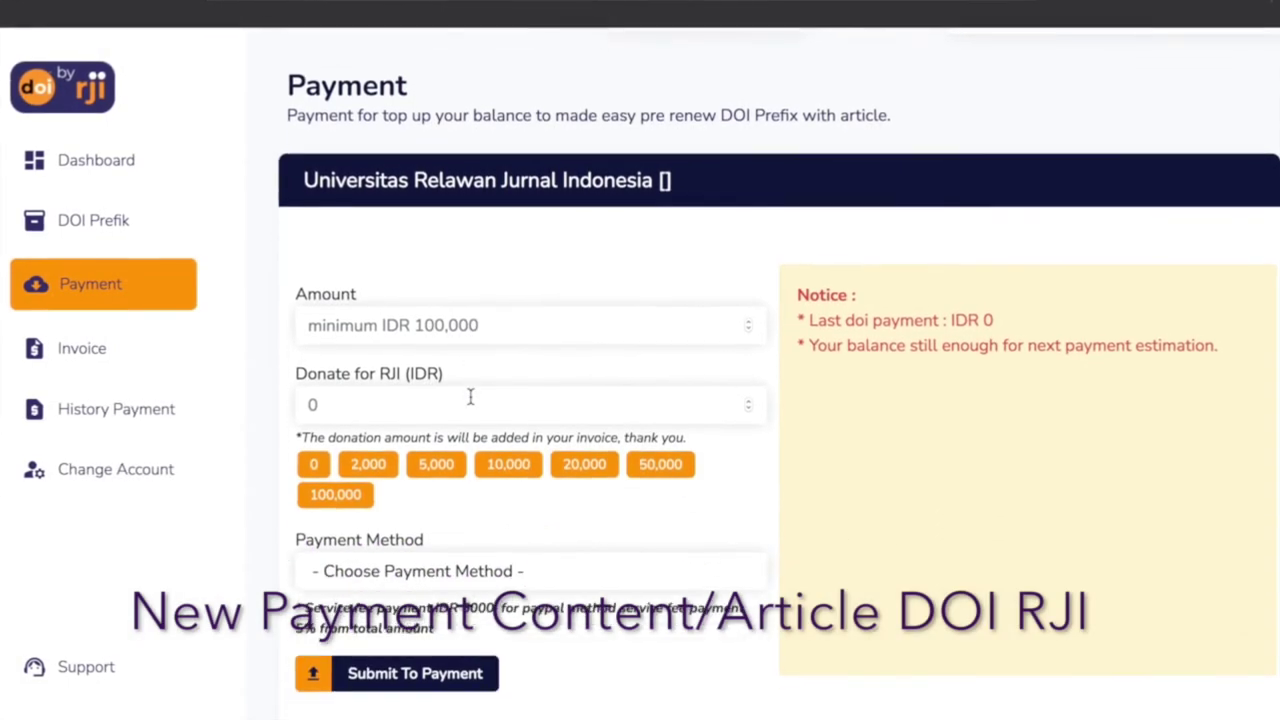
click(464, 318)
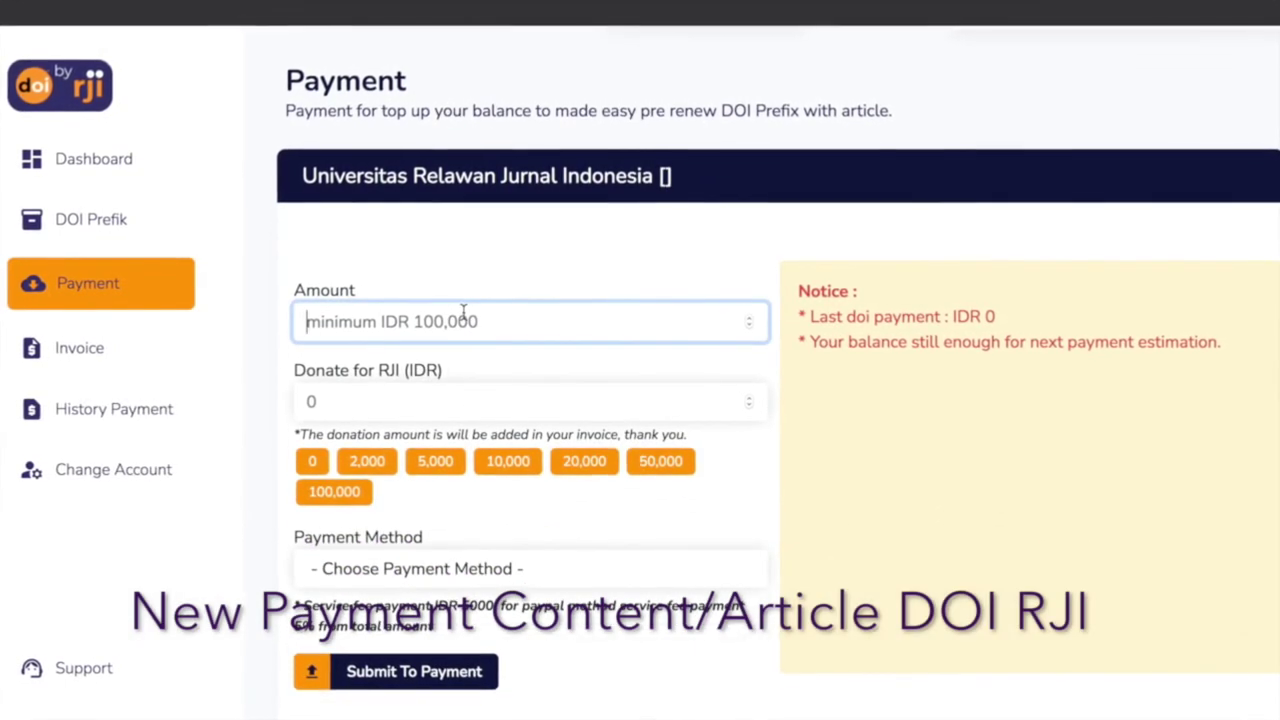
text(1000000)
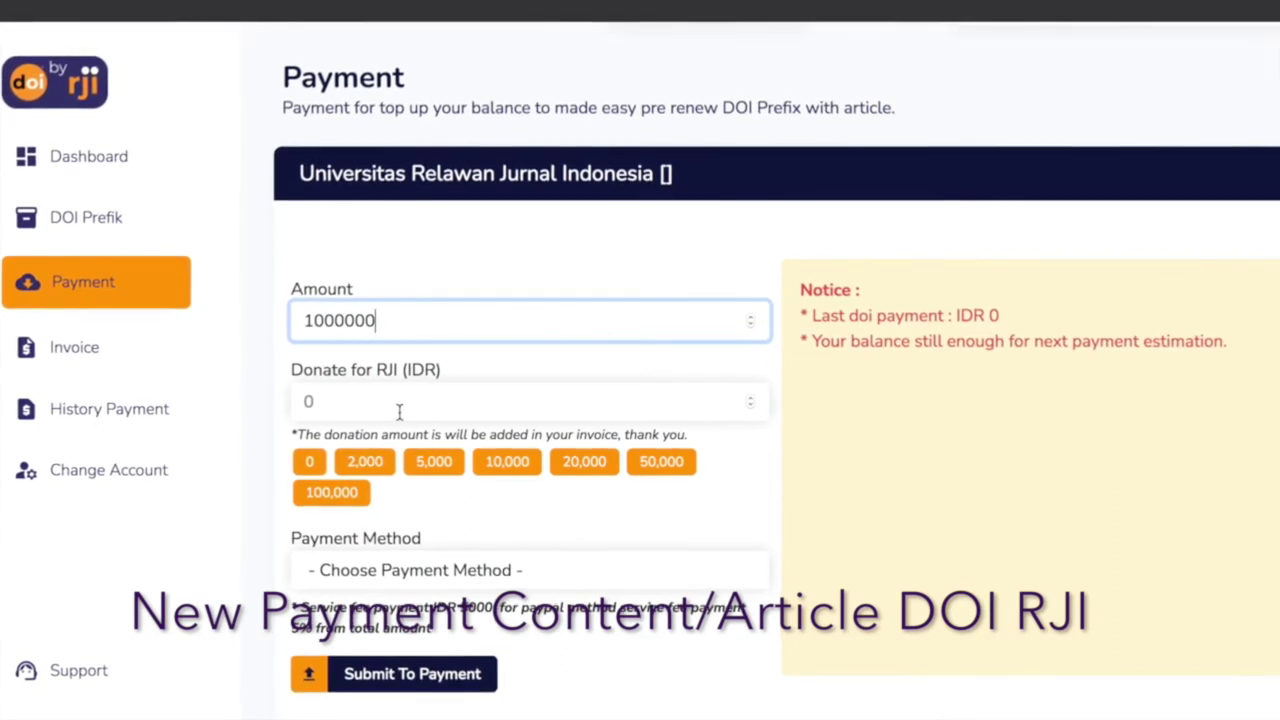
click(310, 462)
Choose BRI Virtual Account as the payment method, then submit and confirm the payment.
scroll(320, 466, down, 1)
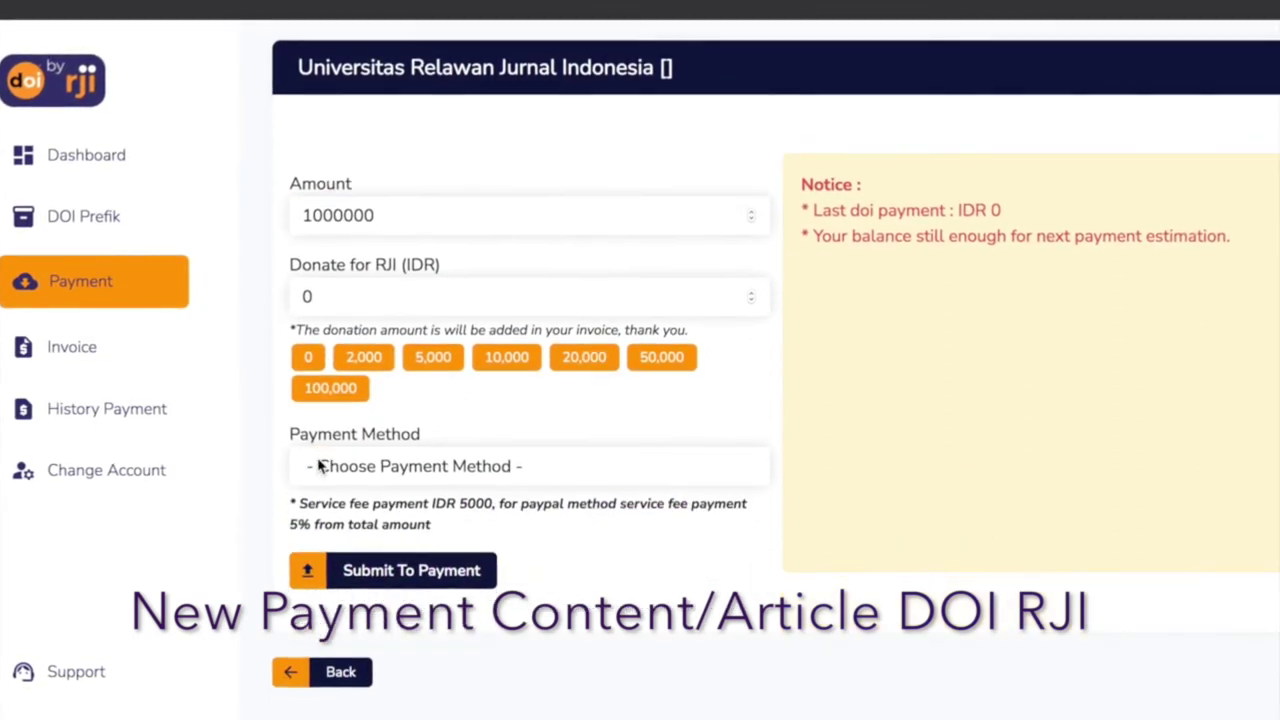
click(372, 468)
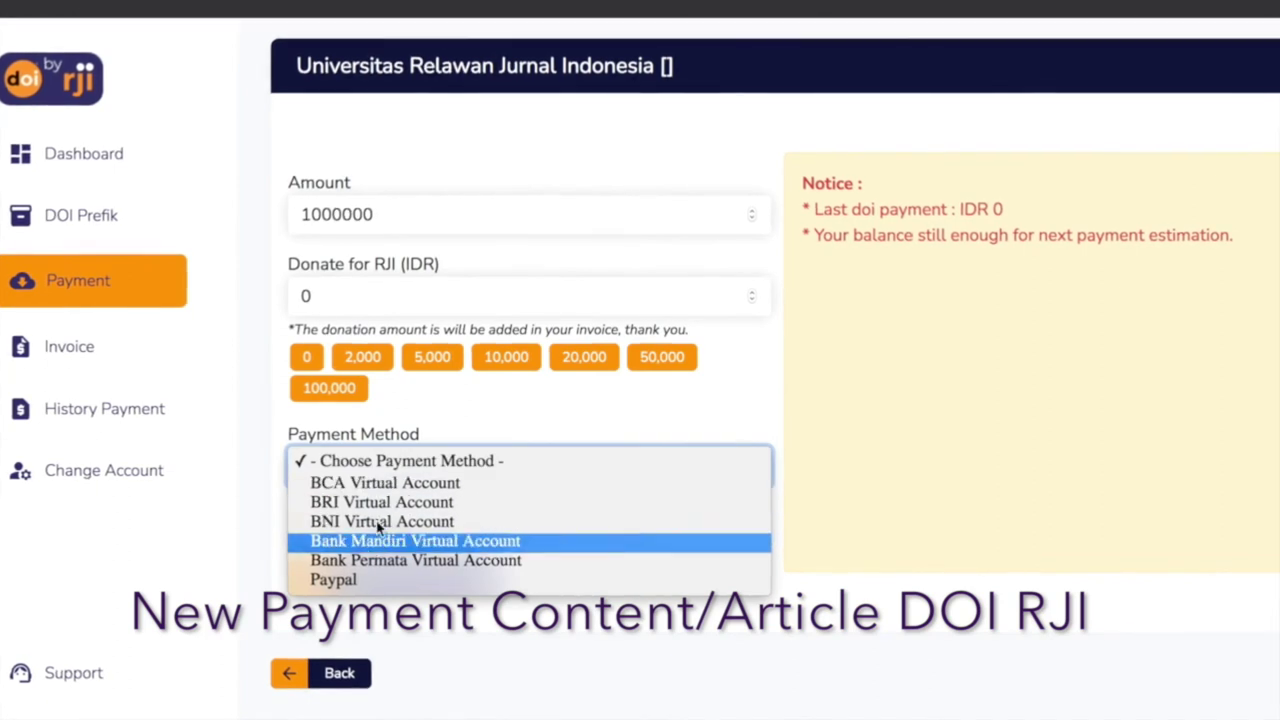
click(378, 483)
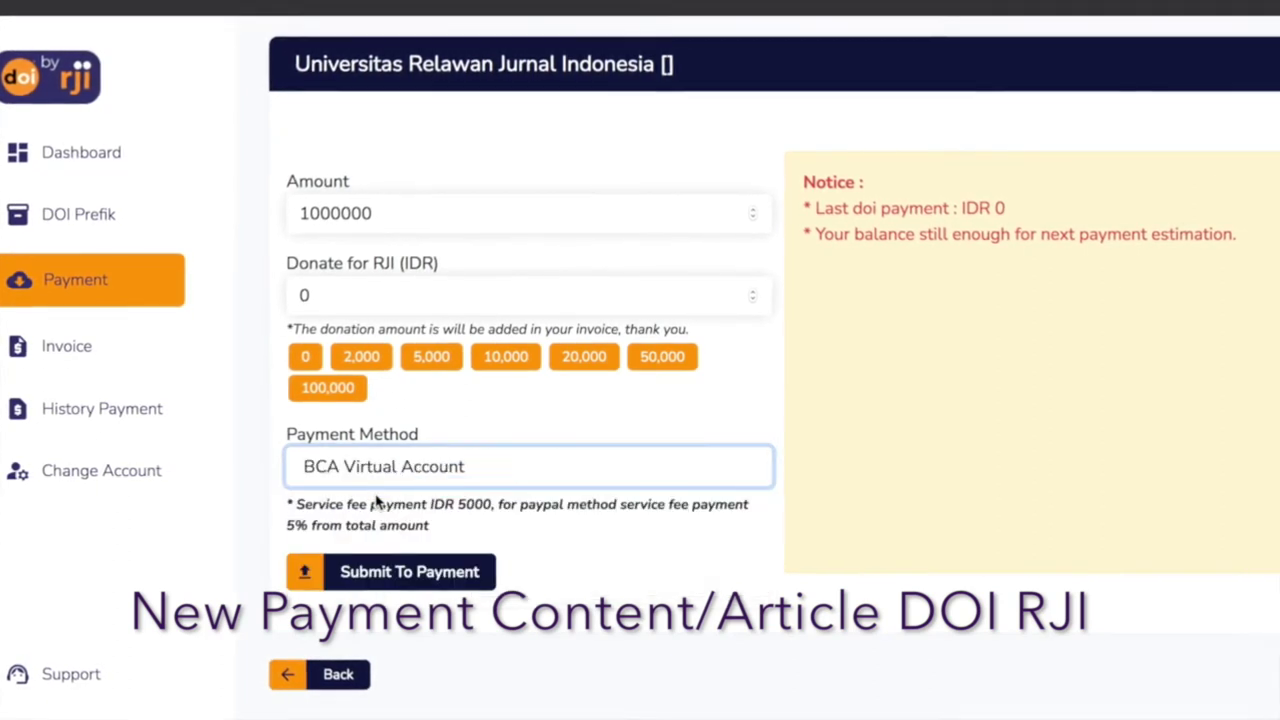
click(376, 466)
click(376, 484)
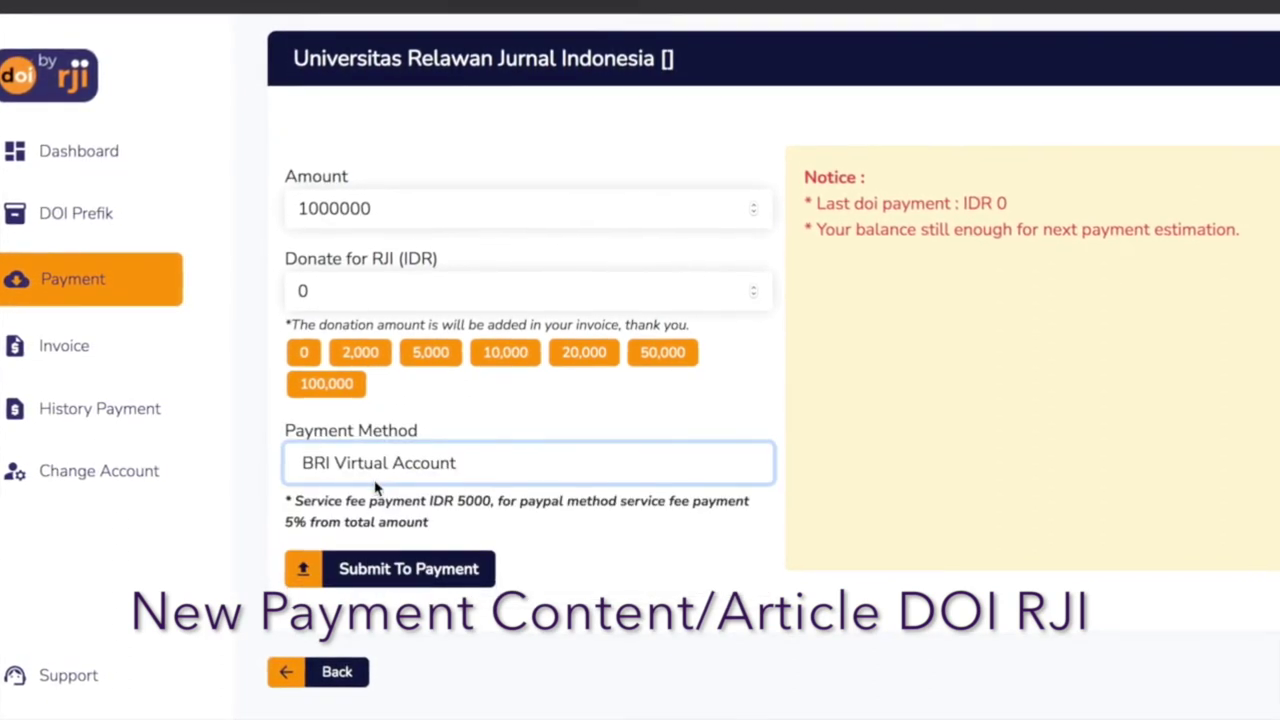
click(390, 566)
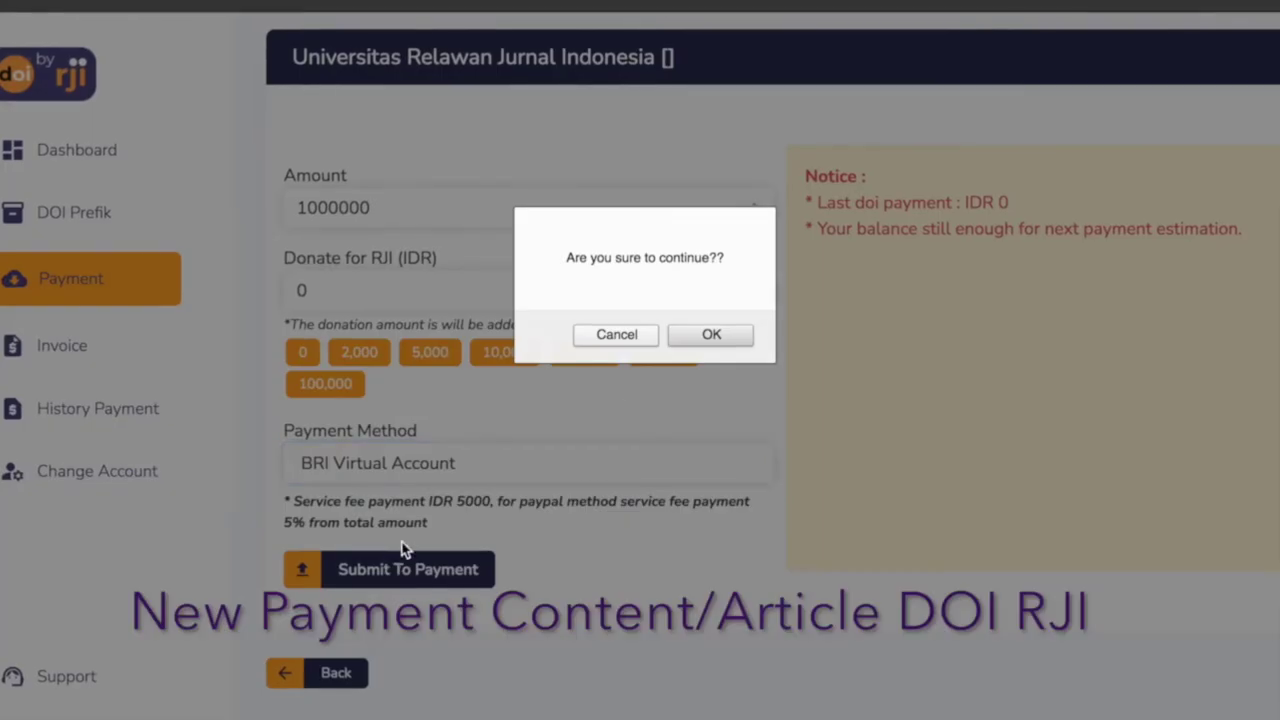
click(713, 334)
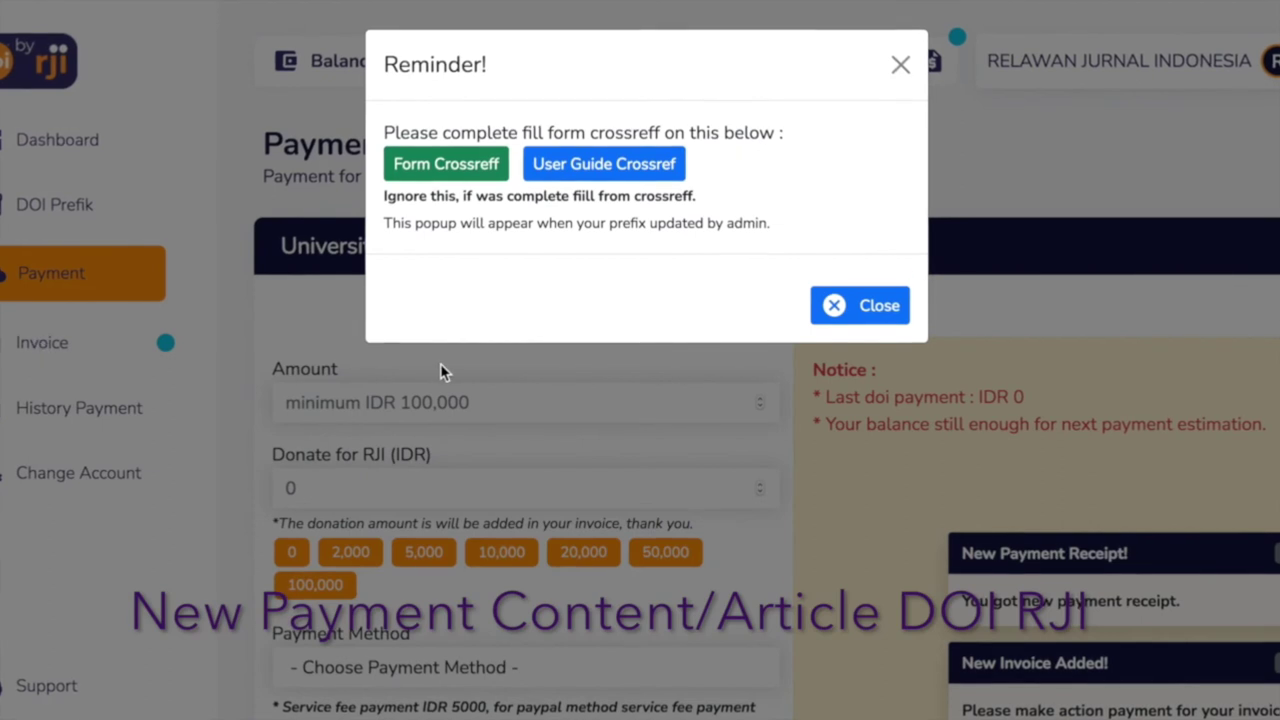
View the unpaid IDR 1,000,000 invoice's details, totalling IDR 1,005,766 with service fee.
click(440, 372)
click(29, 365)
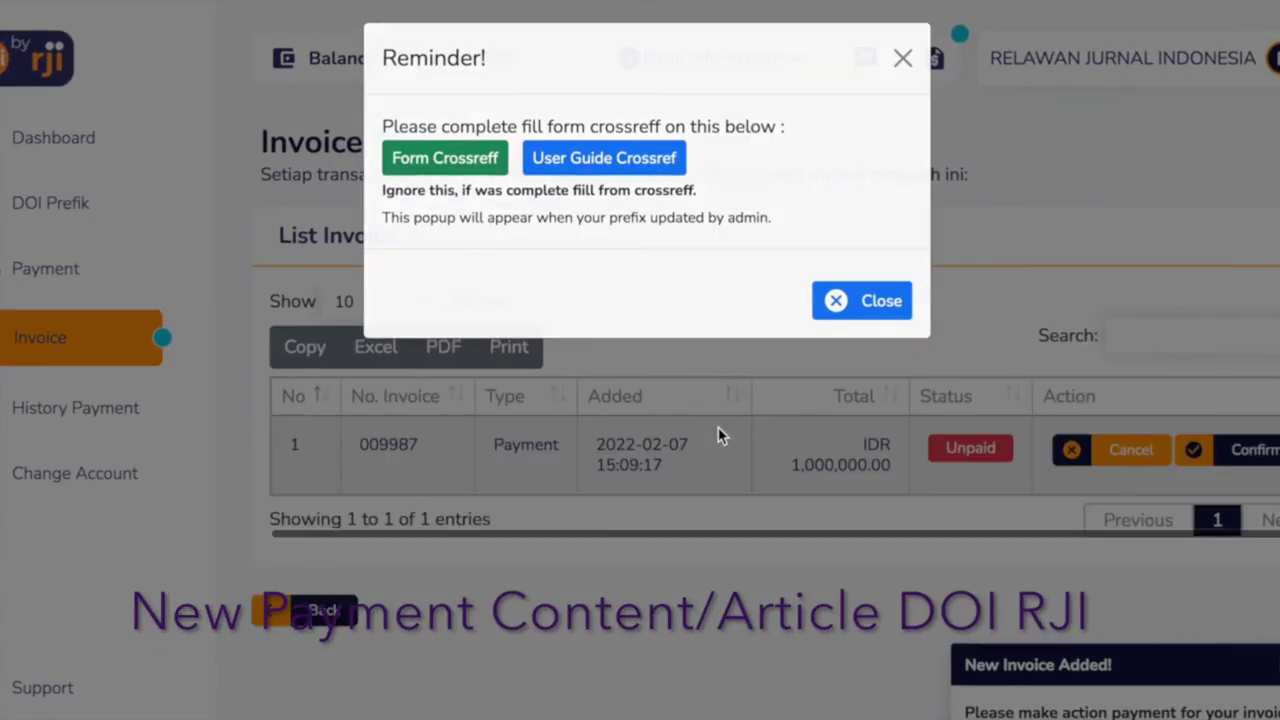
click(718, 427)
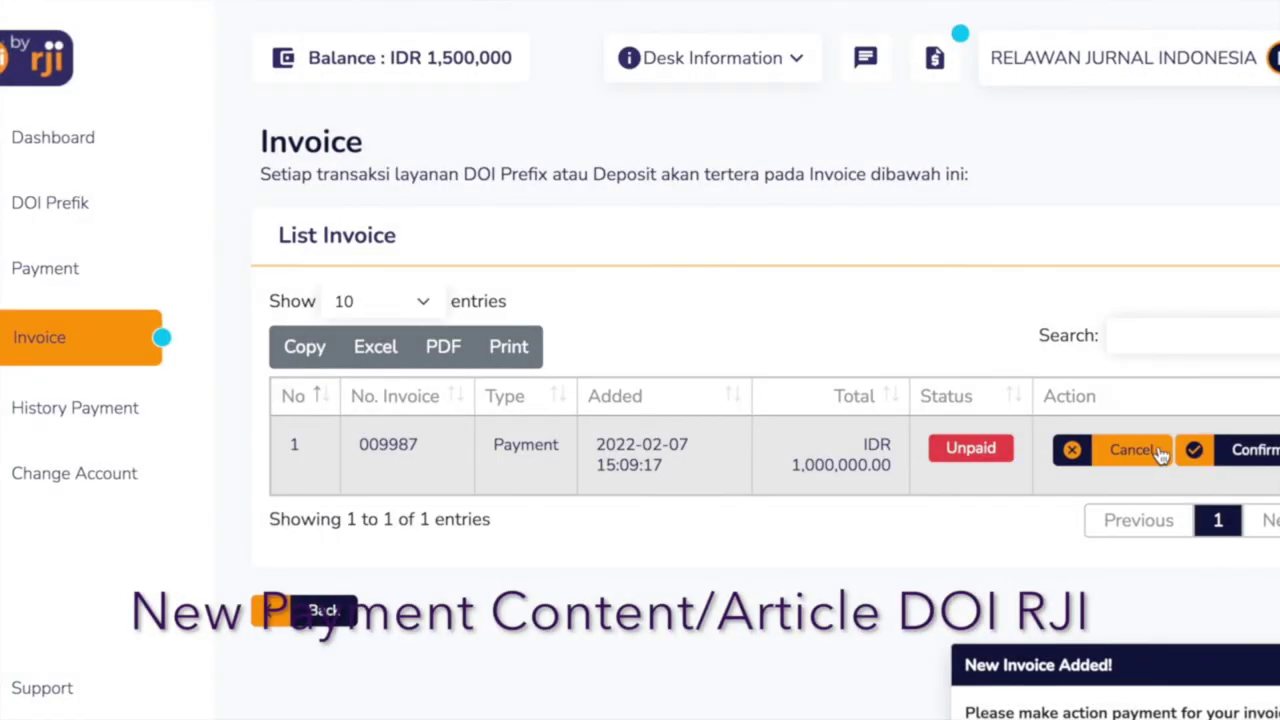
click(1224, 453)
click(993, 415)
scroll(995, 425, down, 2)
scroll(995, 425, down, 2)
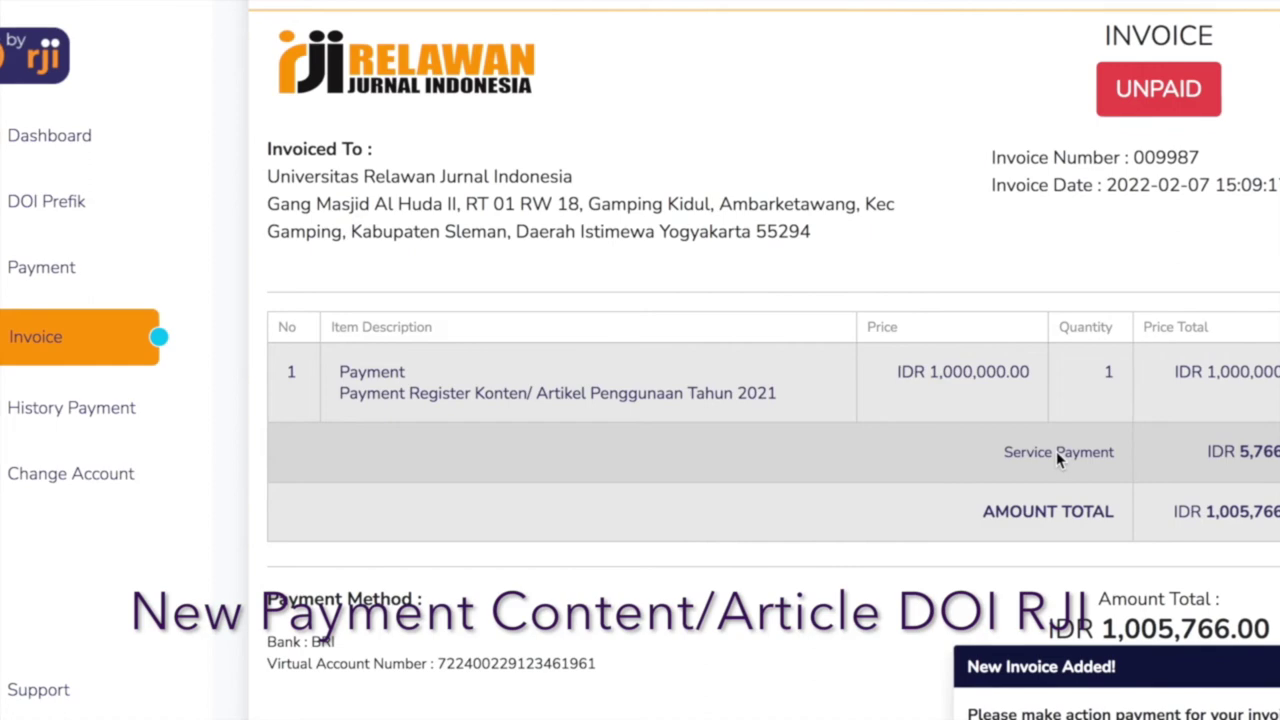